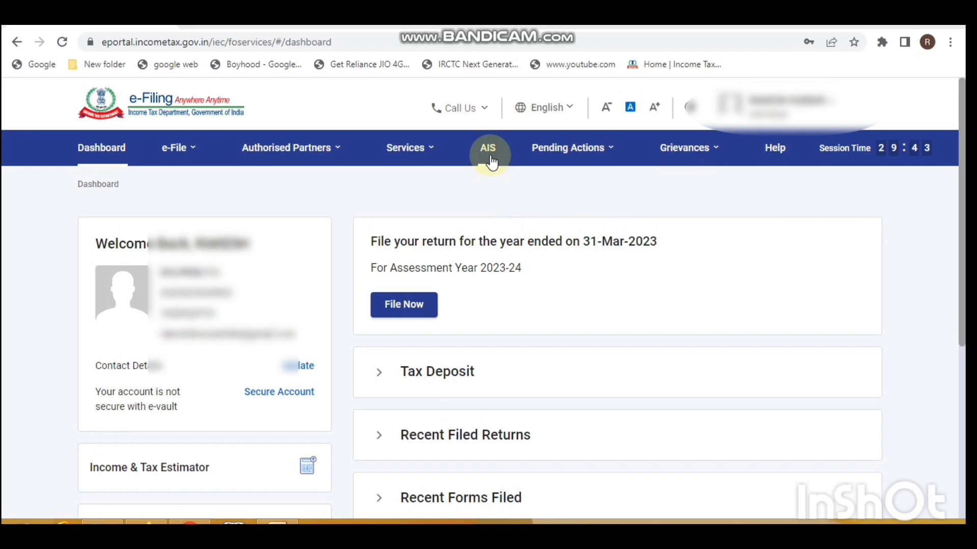
- Open the page for filing an income tax return
{"action": "left_click", "coordinate": [186, 166]}
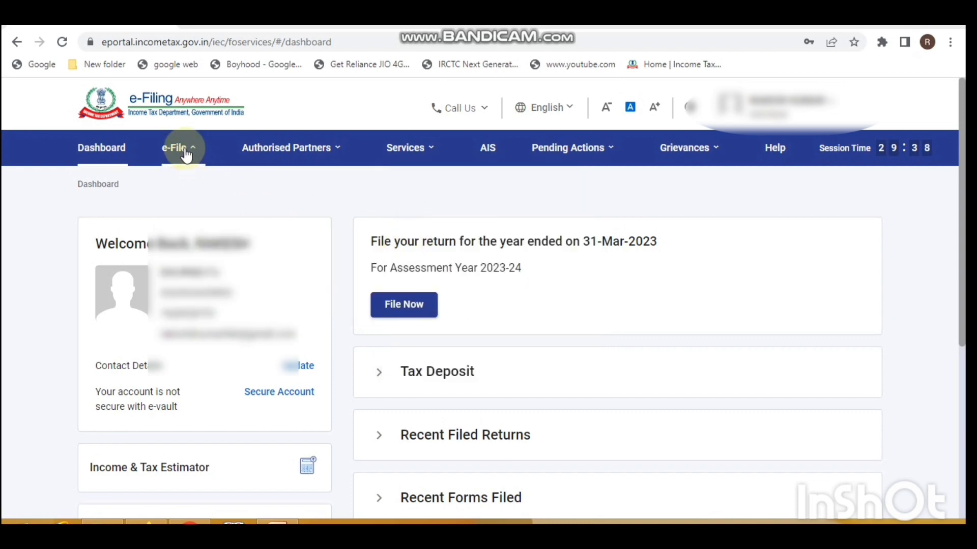
{"action": "left_click", "coordinate": [186, 158]}
{"action": "mouse_move", "coordinate": [191, 189]}
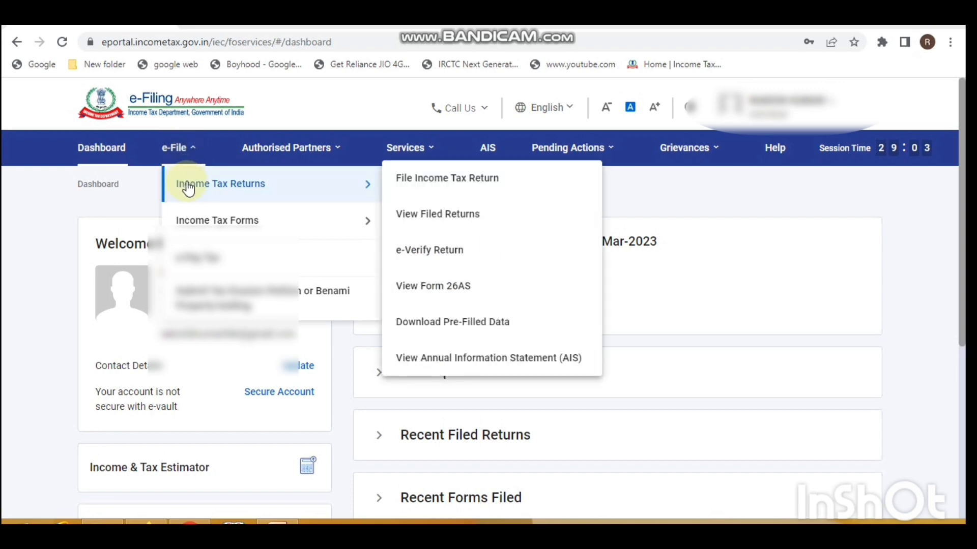
{"action": "left_click", "coordinate": [419, 187]}
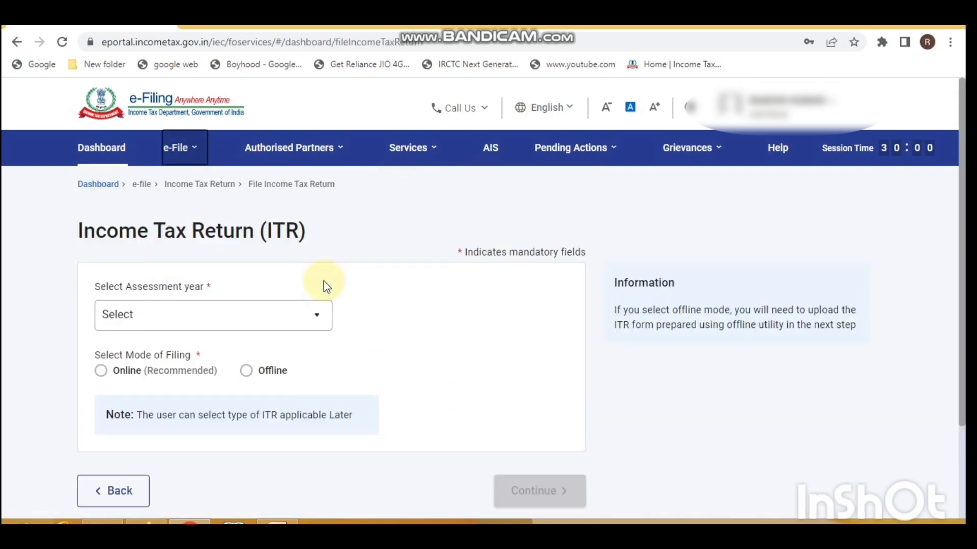
- Set the assessment year to 2023-24 (Current A.Y.) and the filing mode to Online, and continue
{"action": "left_click", "coordinate": [248, 324]}
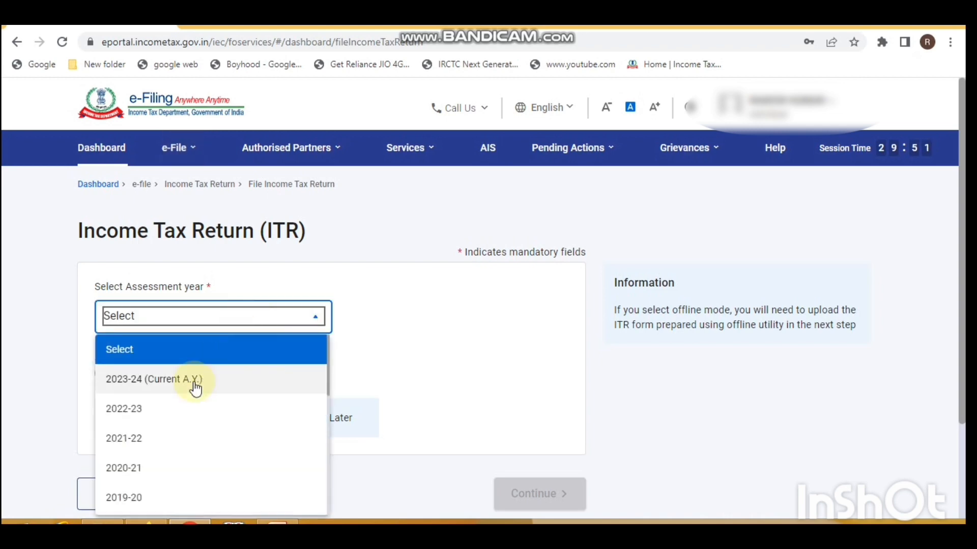
{"action": "left_click", "coordinate": [175, 391]}
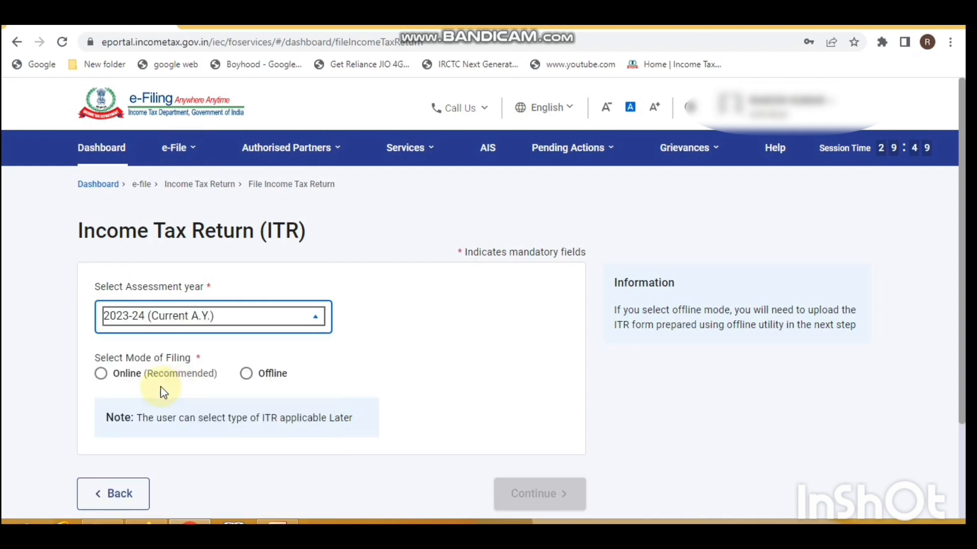
{"action": "left_click", "coordinate": [104, 376]}
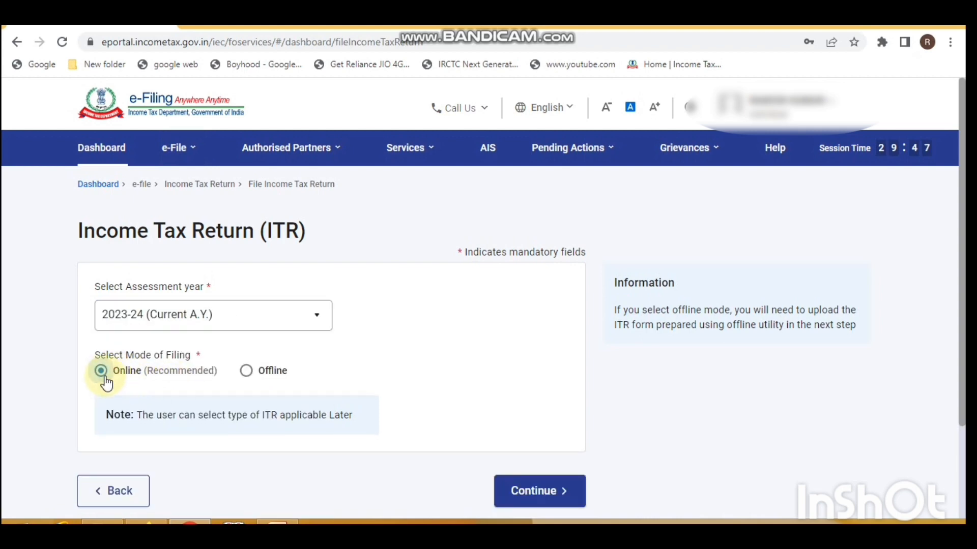
{"action": "left_click", "coordinate": [533, 495]}
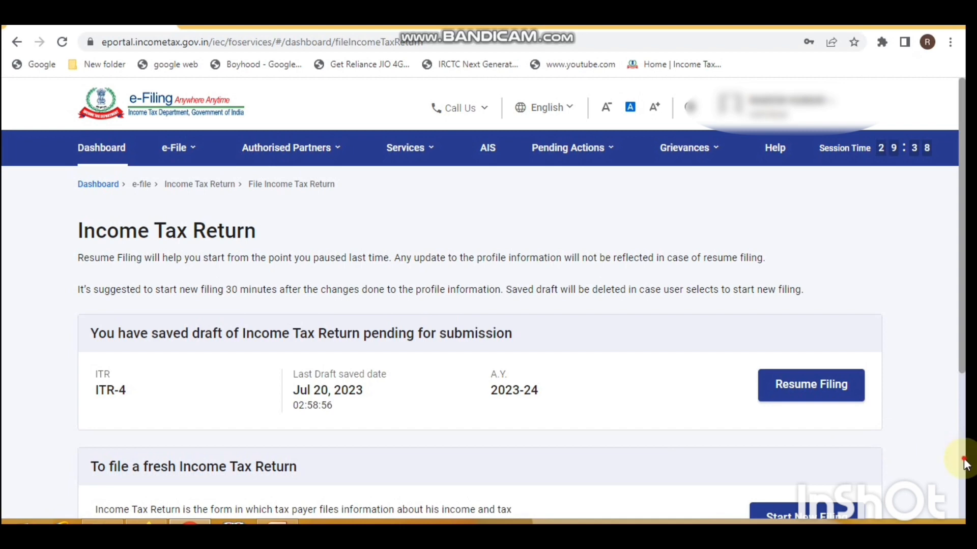
- Start a new filing instead of resuming the saved draft, and continue with the Individual status
{"action": "scroll", "coordinate": [951, 458], "scroll_direction": "down", "scroll_amount": 4}
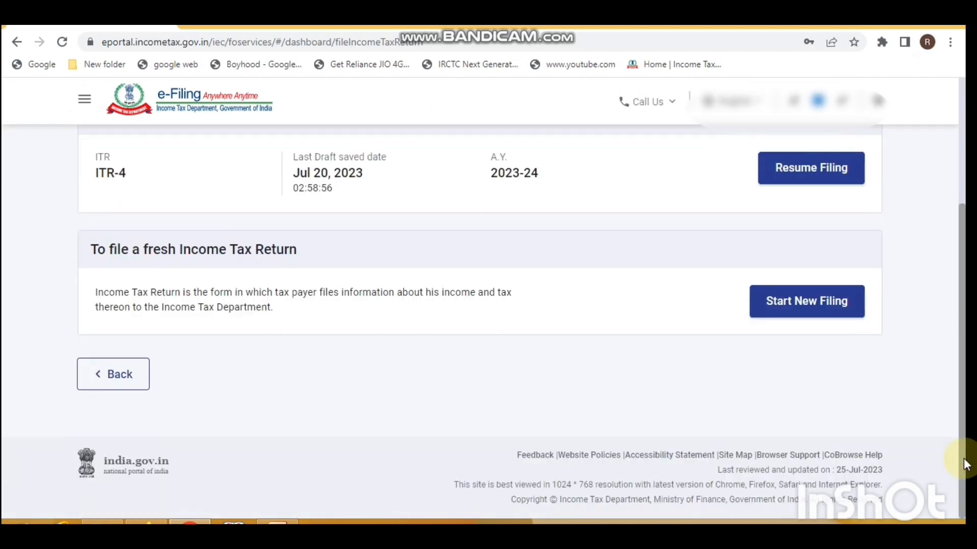
{"action": "left_click", "coordinate": [800, 316]}
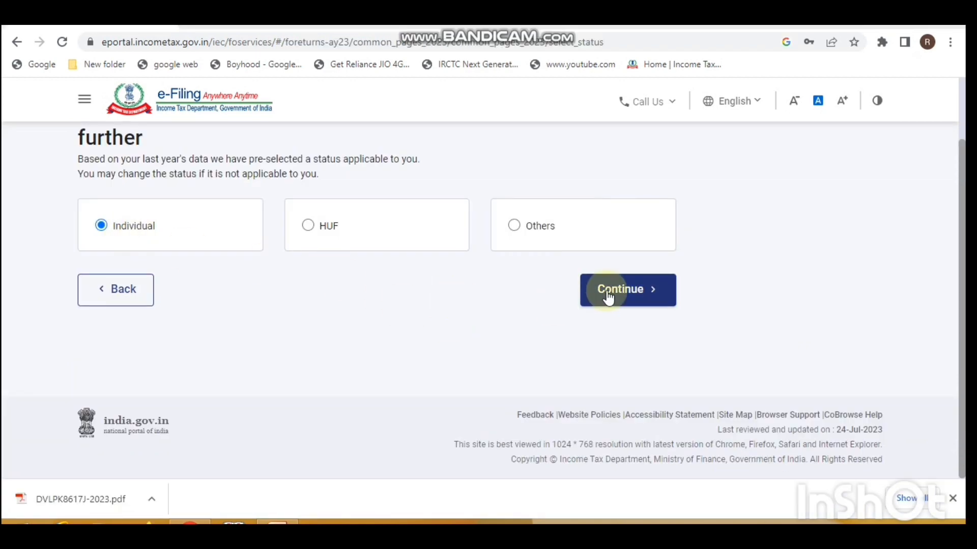
{"action": "left_click", "coordinate": [646, 283]}
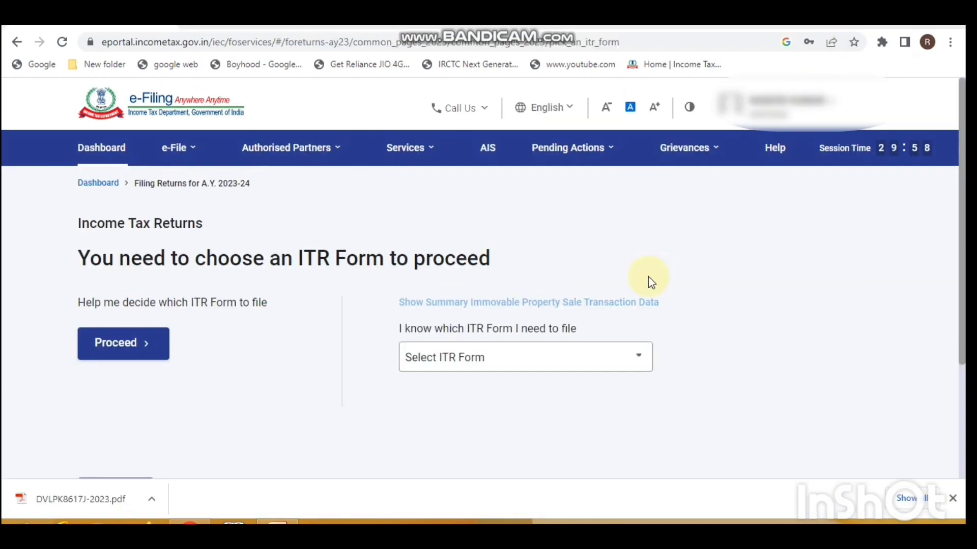
- Choose ITR - 2 as the return form and proceed with it
{"action": "left_click", "coordinate": [585, 362]}
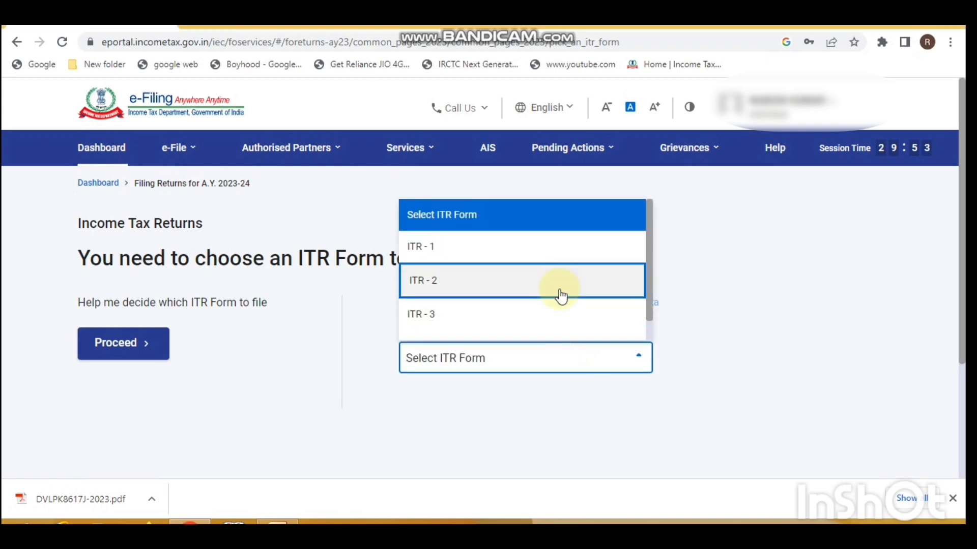
{"action": "left_click", "coordinate": [559, 293]}
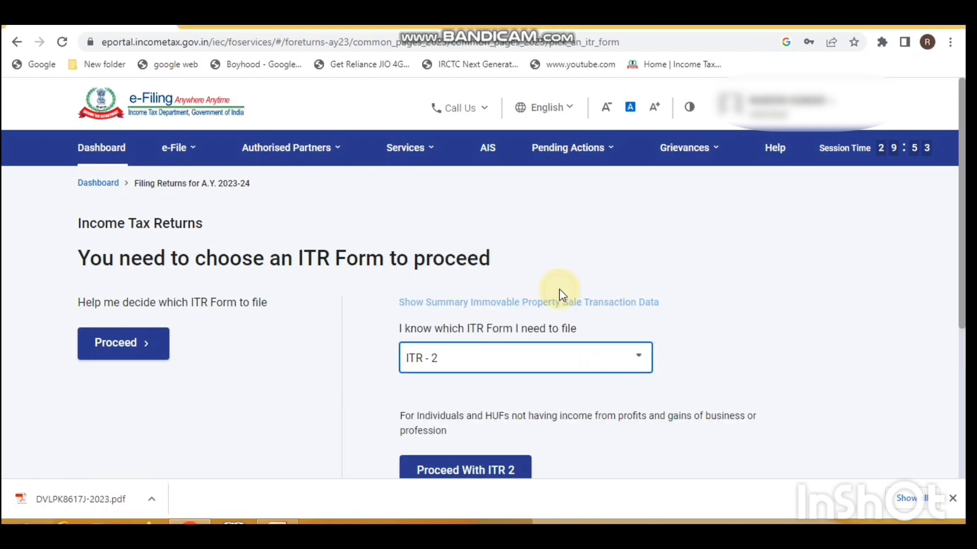
{"action": "left_click", "coordinate": [486, 469]}
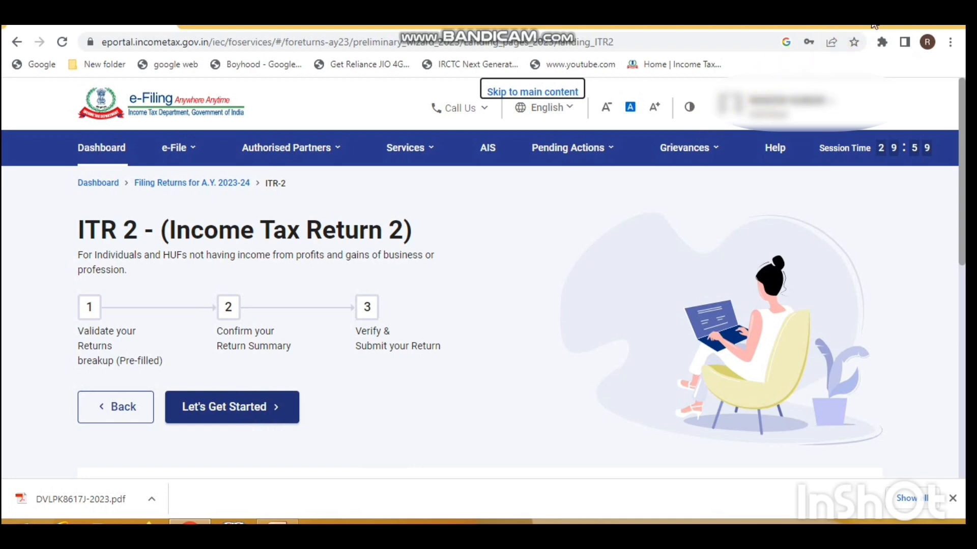
{"action": "scroll", "coordinate": [528, 350], "scroll_direction": "down", "scroll_amount": 2}
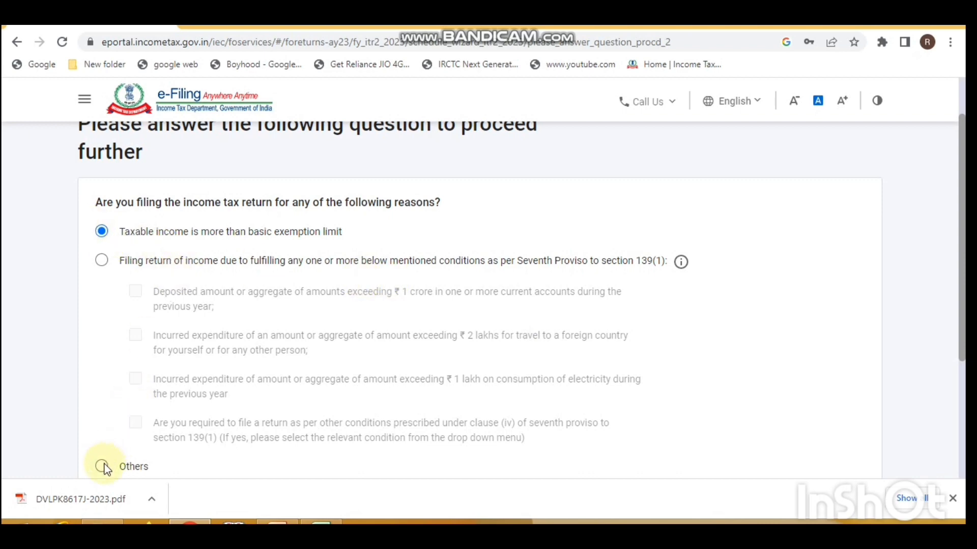
{"action": "left_click", "coordinate": [102, 261]}
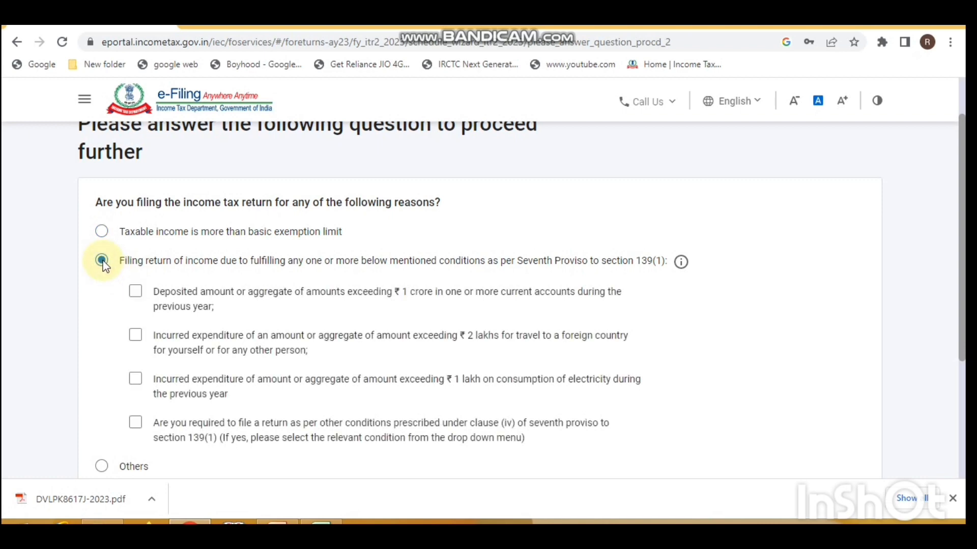
{"action": "left_click", "coordinate": [136, 292]}
{"action": "left_click", "coordinate": [136, 292]}
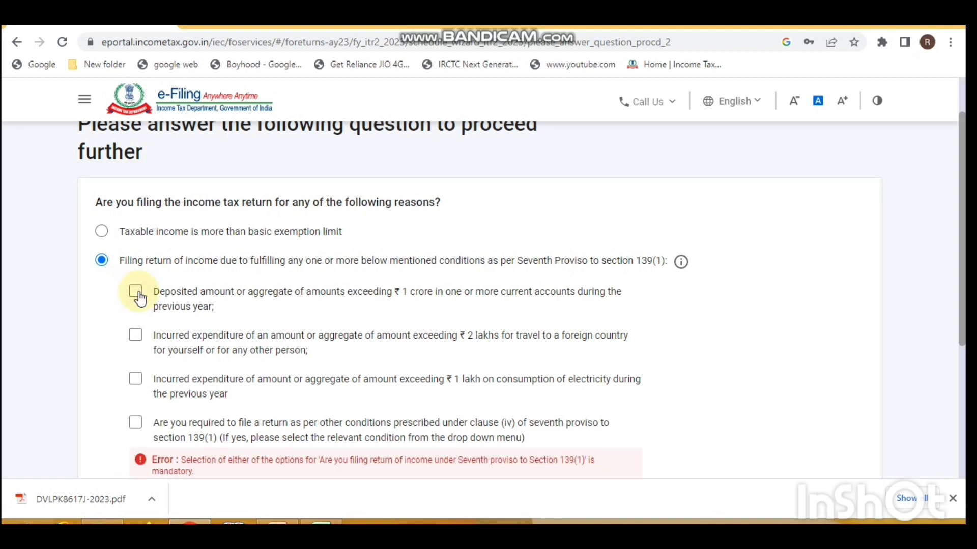
{"action": "left_click", "coordinate": [136, 336]}
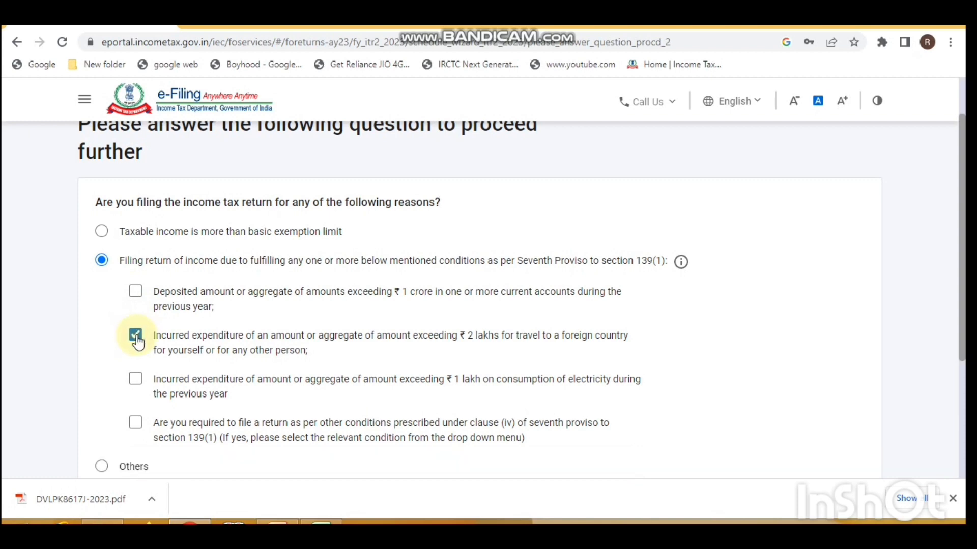
{"action": "left_click", "coordinate": [135, 337]}
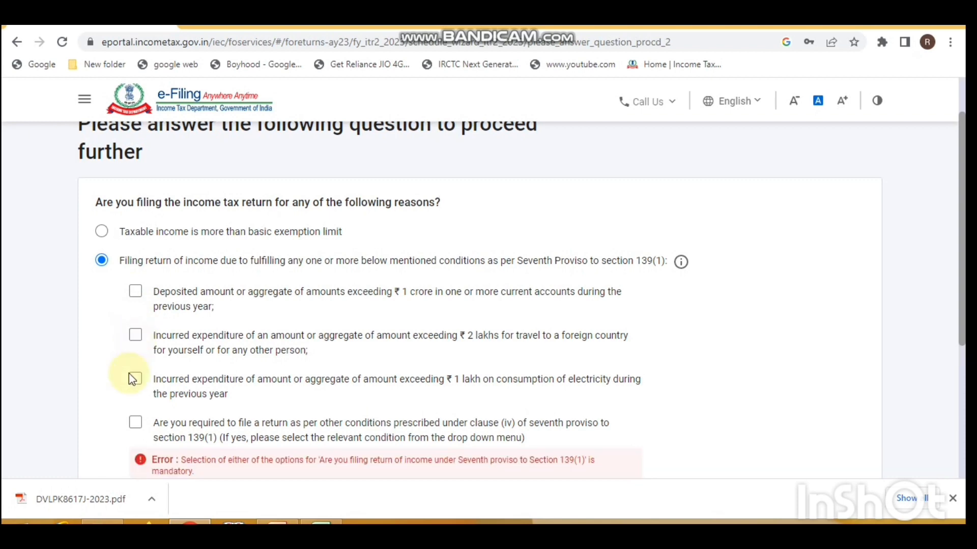
{"action": "left_click", "coordinate": [136, 381]}
{"action": "left_click", "coordinate": [136, 424]}
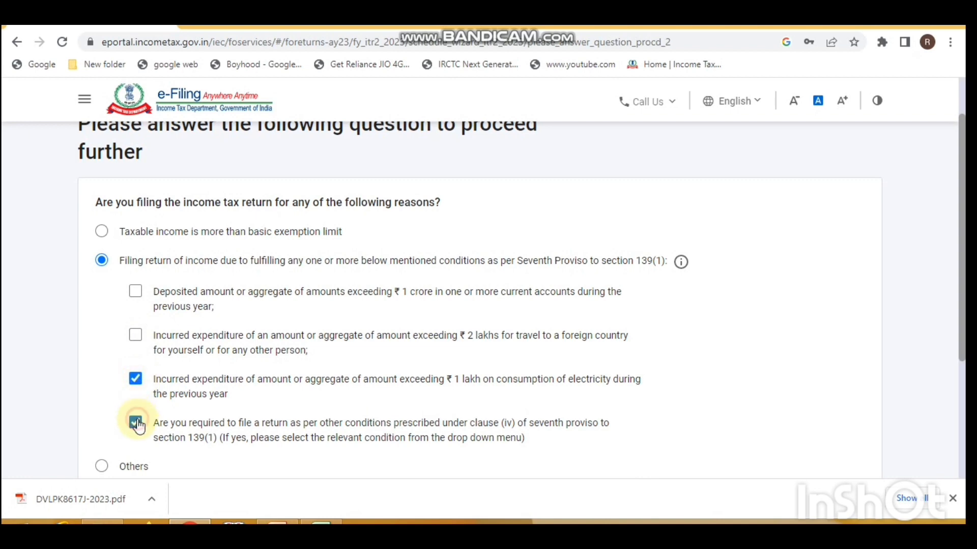
{"action": "left_click", "coordinate": [135, 379]}
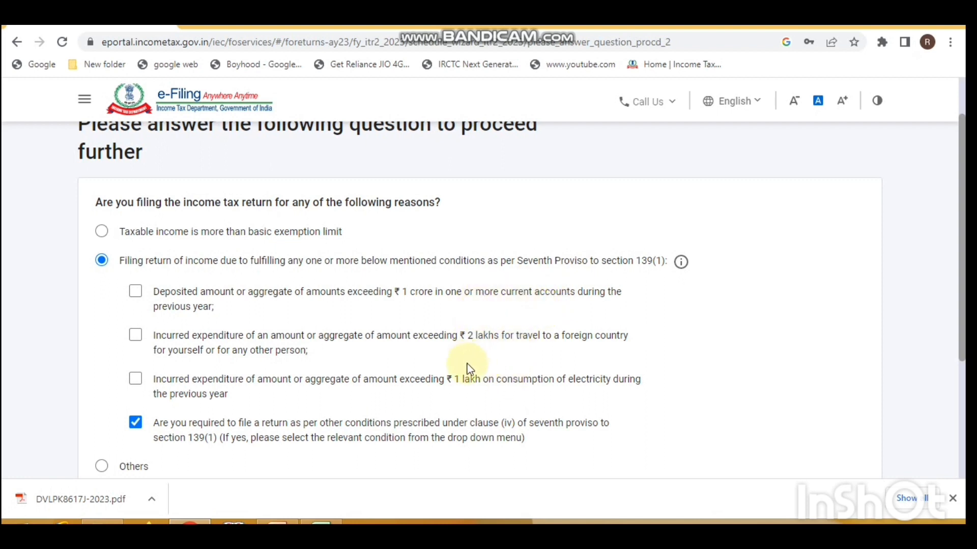
- Give "Taxable income is more than basic exemption limit" as the reason for filing and continue
{"action": "left_click", "coordinate": [102, 231]}
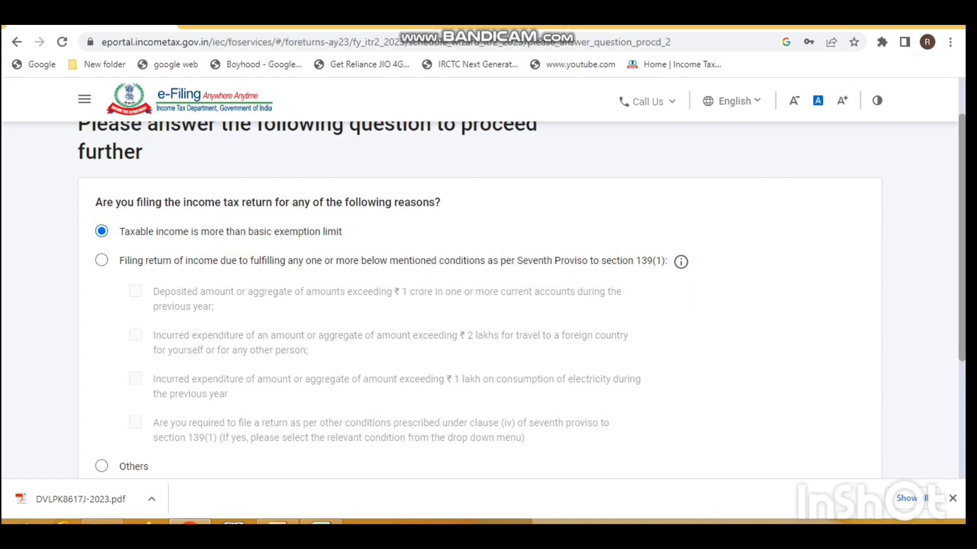
{"action": "scroll", "coordinate": [488, 305], "scroll_direction": "down", "scroll_amount": 3}
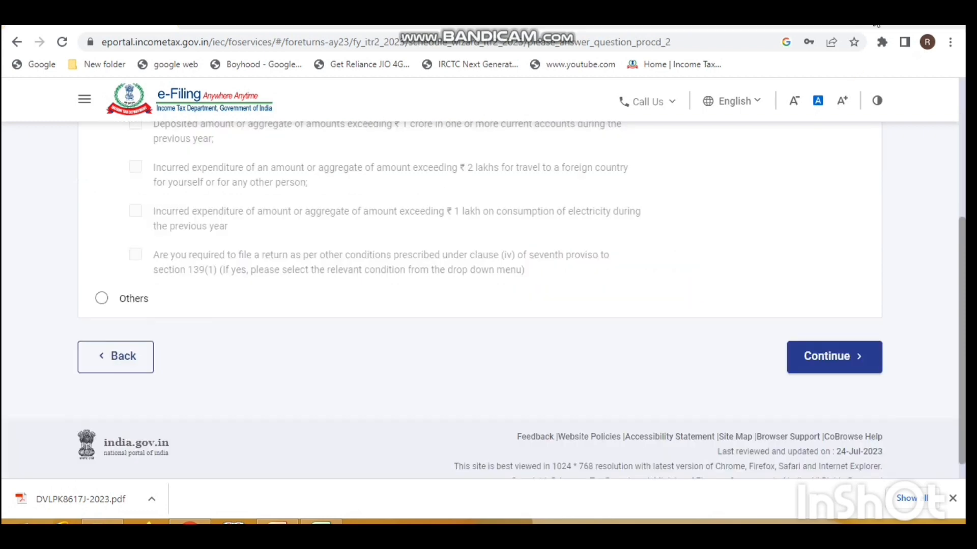
{"action": "left_click", "coordinate": [818, 357]}
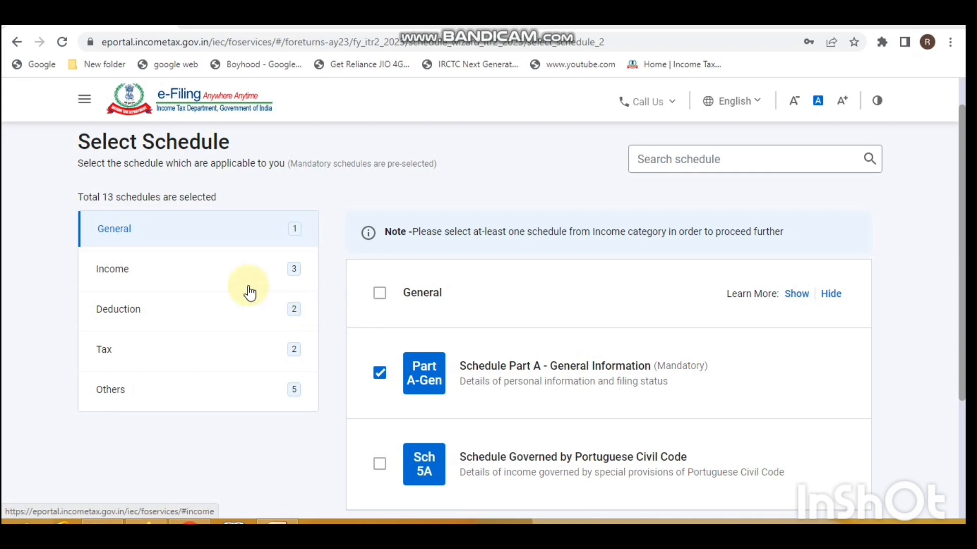
- Show the Income schedules, return from the spreadsheet to the e-filing portal, and include Schedule House Property
{"action": "left_click", "coordinate": [210, 279]}
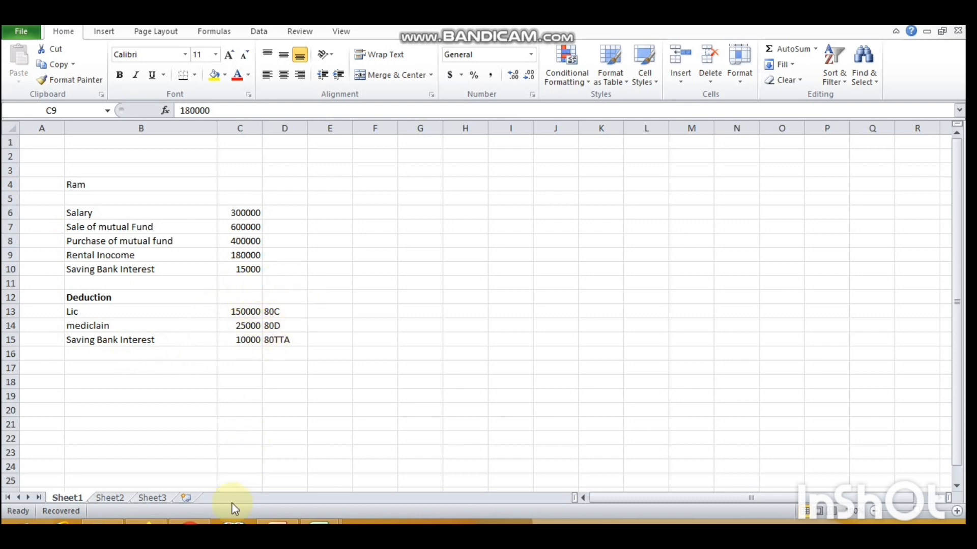
{"action": "left_click", "coordinate": [190, 523]}
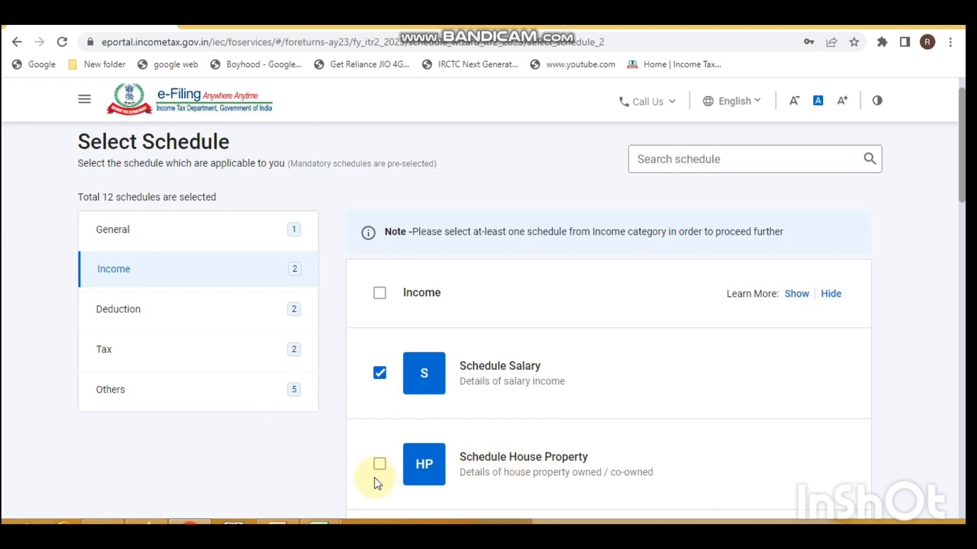
{"action": "left_click", "coordinate": [379, 466]}
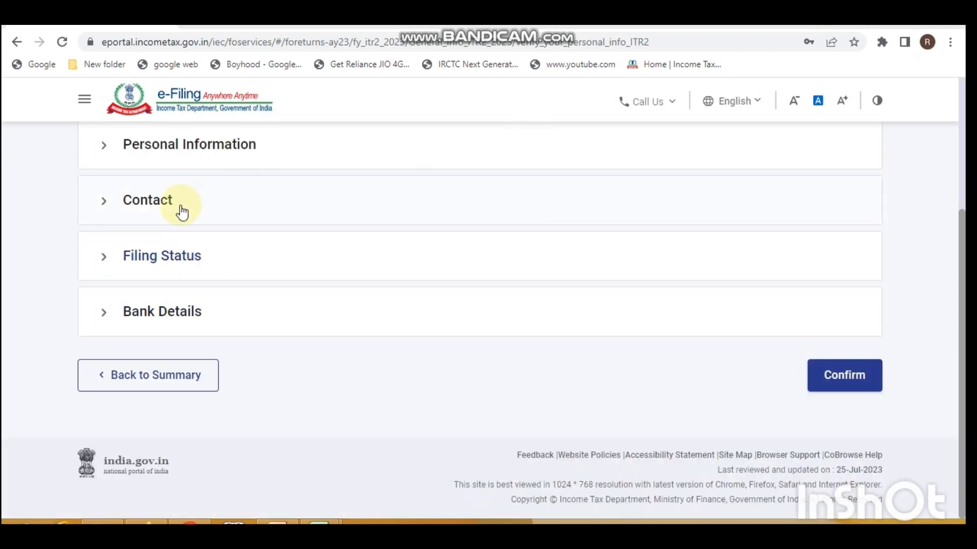
- Look at the Contact section of the general information and expand the Filing Status section
{"action": "left_click", "coordinate": [182, 213]}
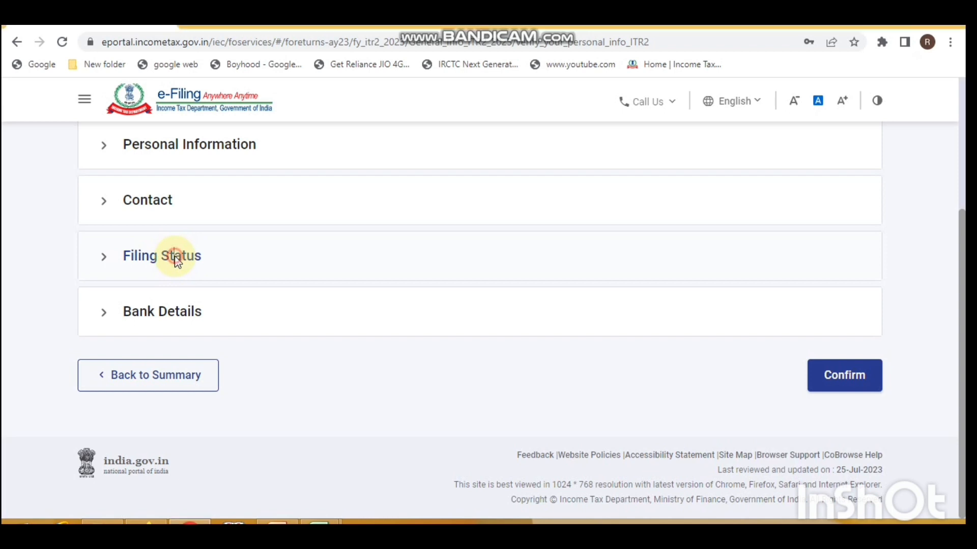
{"action": "left_click", "coordinate": [175, 258]}
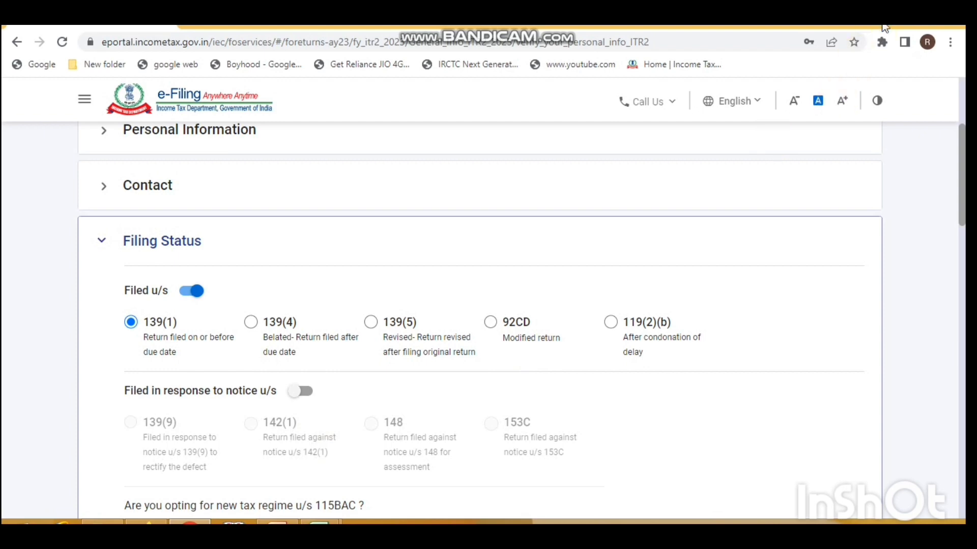
- Set the residential status to Resident with the condition of 182 days or more in India, and answer No to the section 115H benefit
{"action": "scroll", "coordinate": [482, 193], "scroll_direction": "down", "scroll_amount": 7}
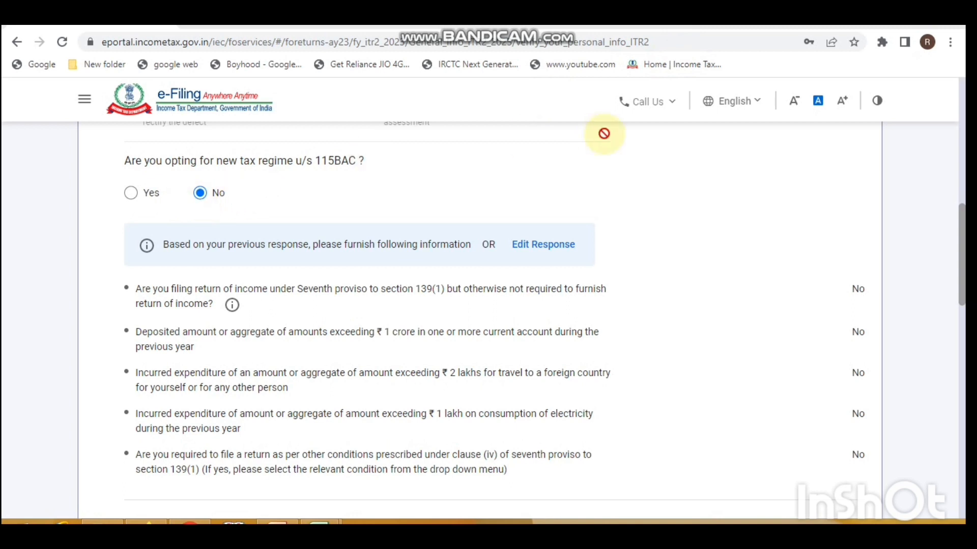
{"action": "scroll", "coordinate": [338, 202], "scroll_direction": "down", "scroll_amount": 7}
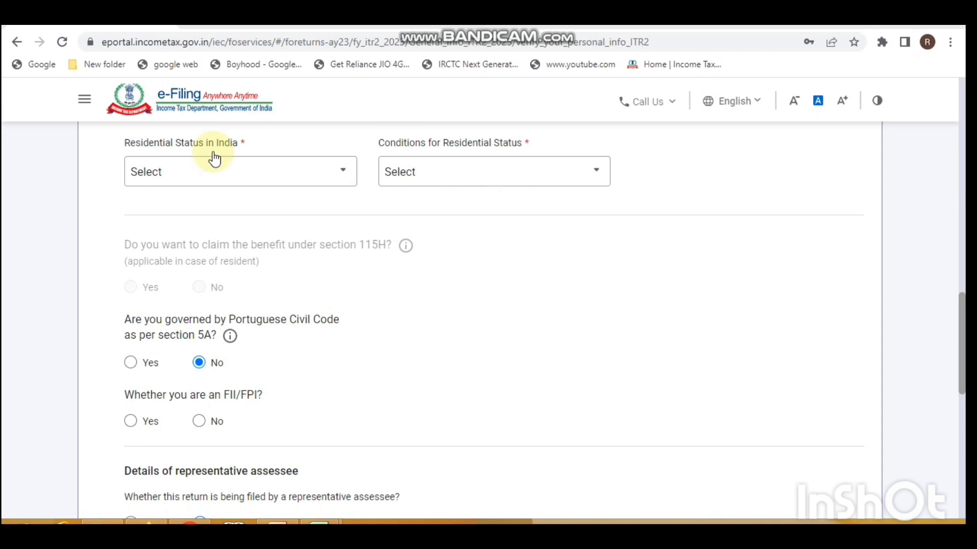
{"action": "left_click", "coordinate": [207, 176]}
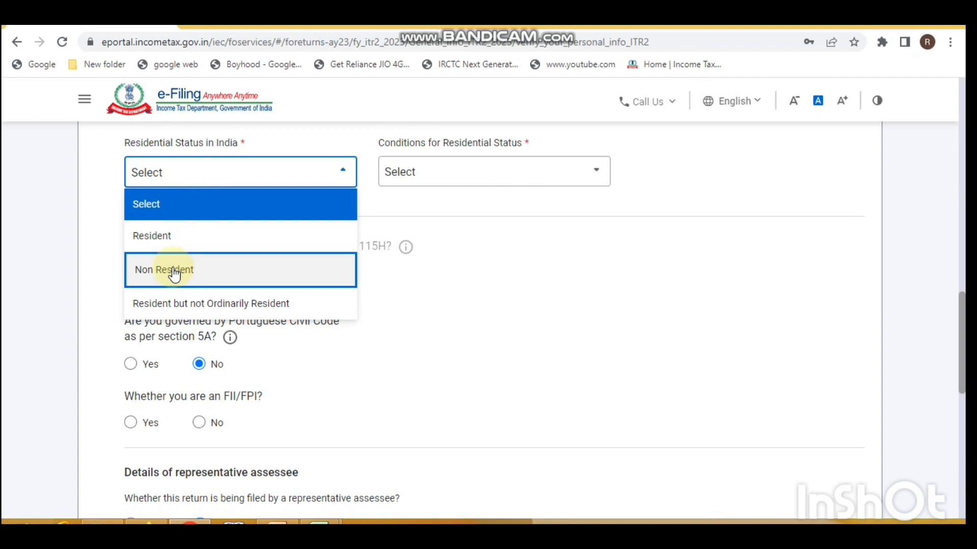
{"action": "left_click", "coordinate": [189, 240]}
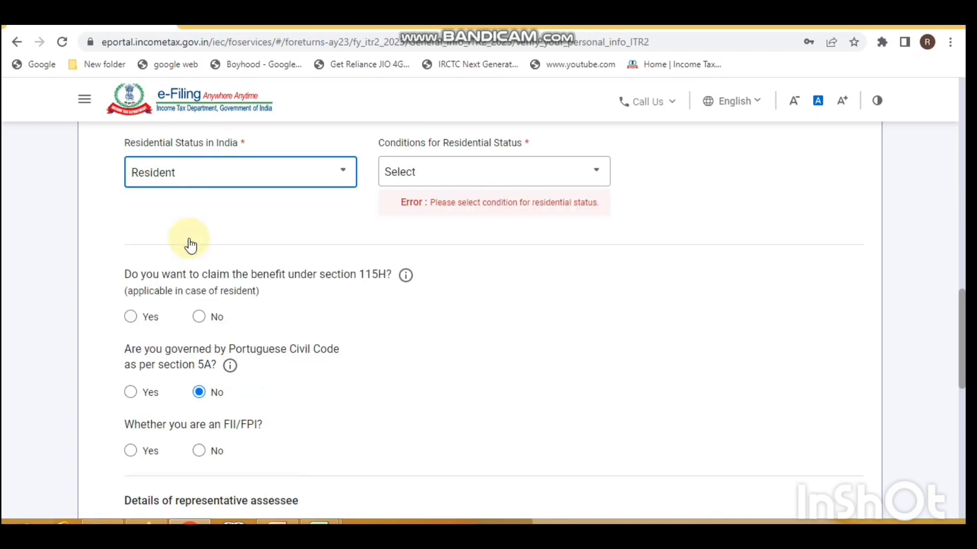
{"action": "left_click", "coordinate": [455, 181]}
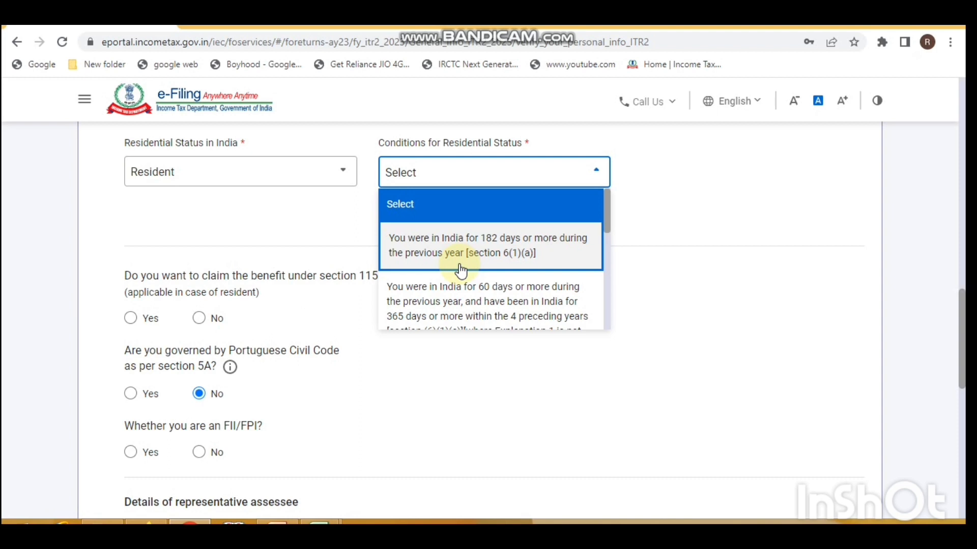
{"action": "left_click", "coordinate": [463, 254]}
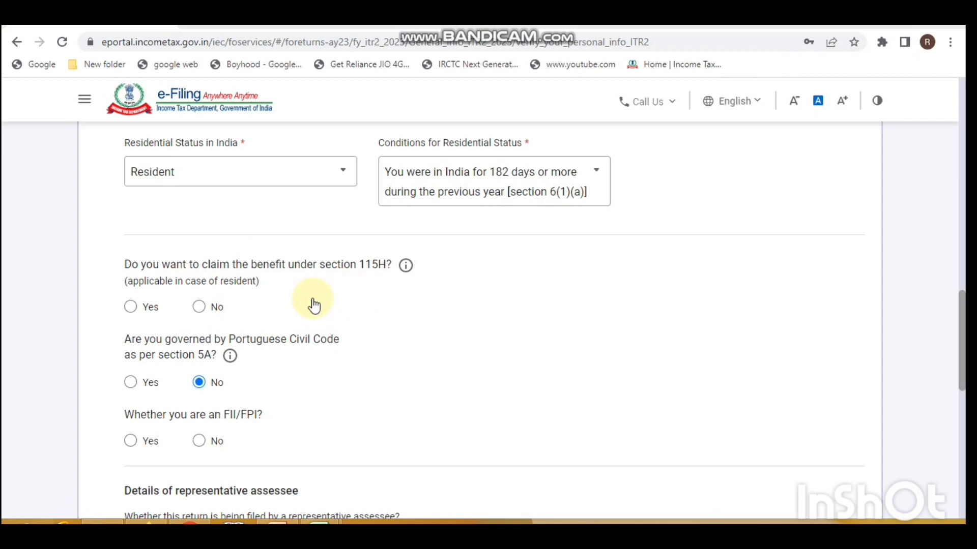
{"action": "left_click", "coordinate": [200, 309]}
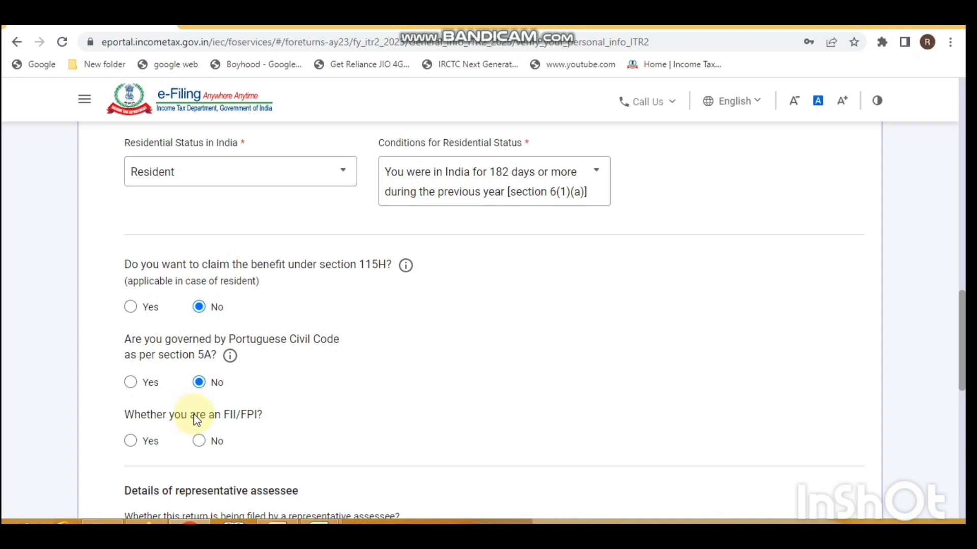
- Answer No to the FII/FPI, representative assessee, directorship and unlisted equity shares questions, and save the filing status
{"action": "left_click", "coordinate": [204, 444]}
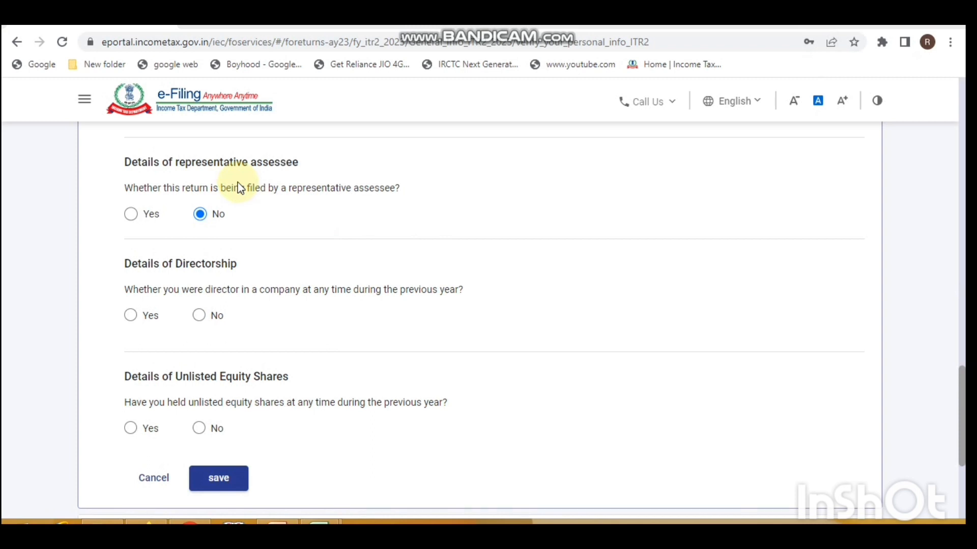
{"action": "left_click", "coordinate": [183, 218]}
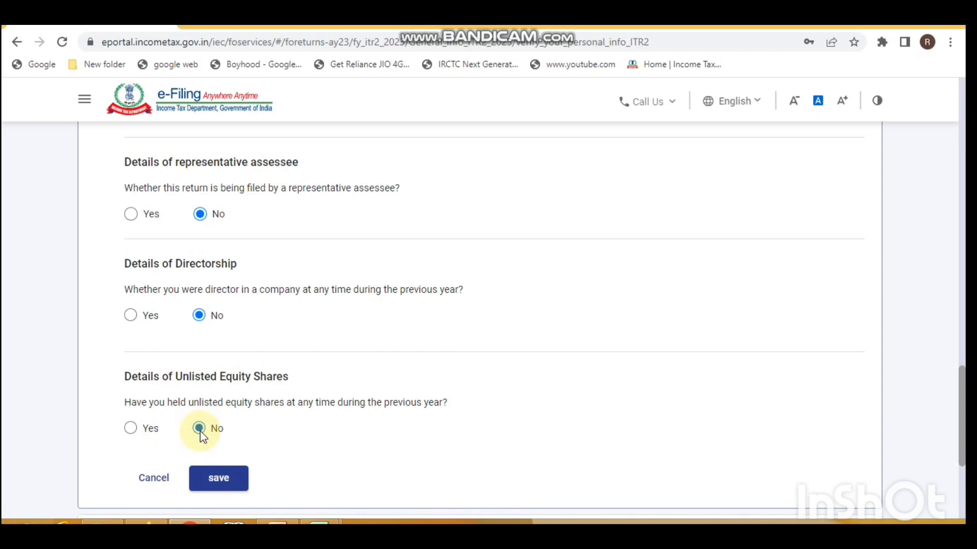
{"action": "left_click", "coordinate": [218, 479]}
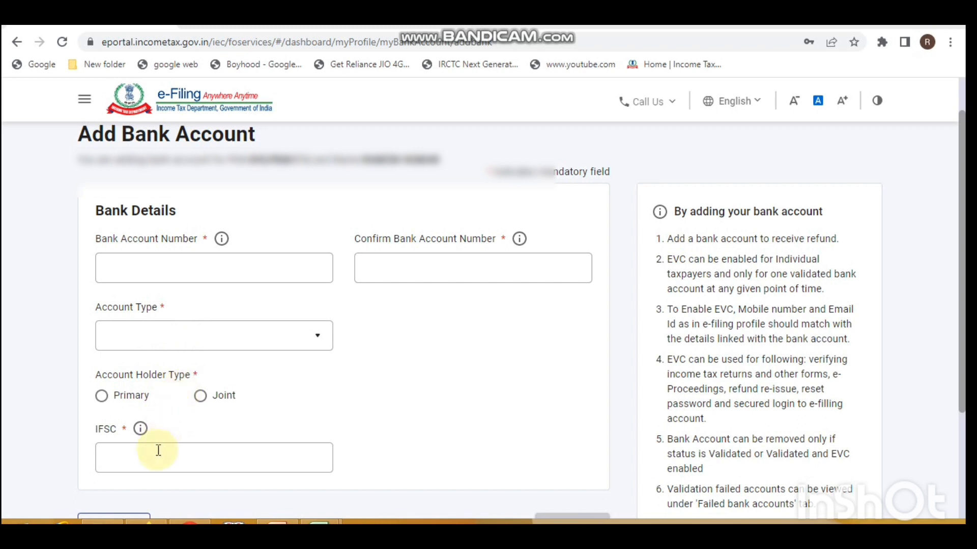
- Keep the validated bank account nominated for refund and confirm Part A - General Information
{"action": "left_click_drag", "start_coordinate": [964, 345], "coordinate": [959, 388]}
{"action": "right_click", "coordinate": [961, 383]}
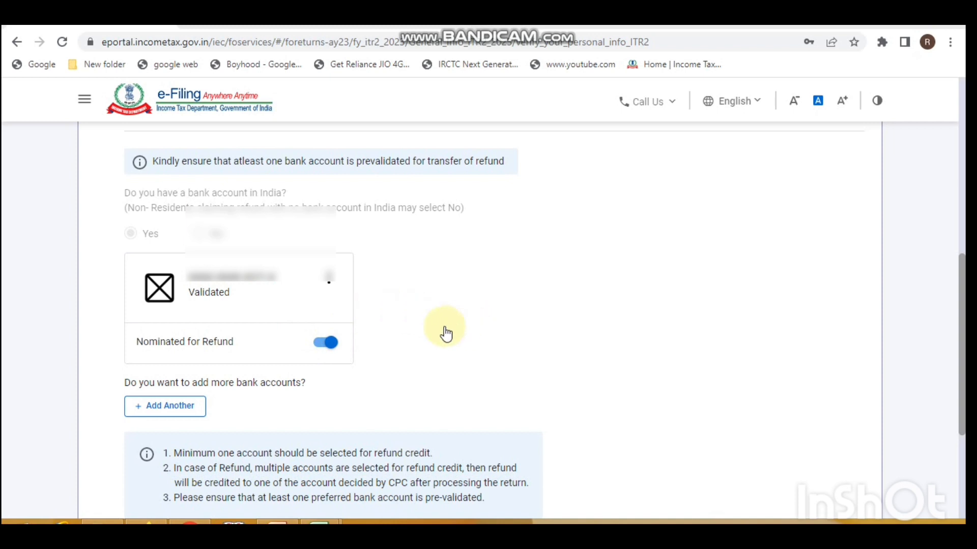
{"action": "left_click", "coordinate": [324, 346]}
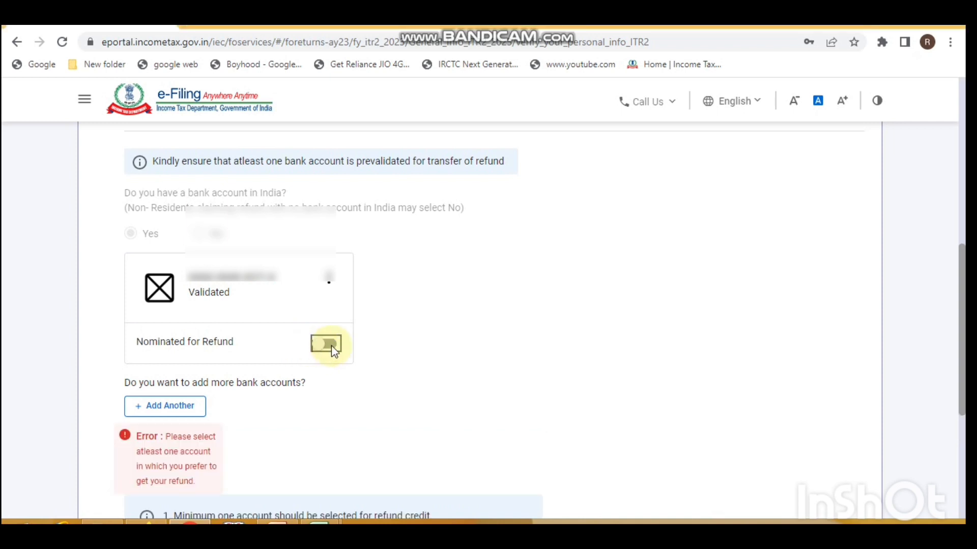
{"action": "left_click", "coordinate": [331, 348]}
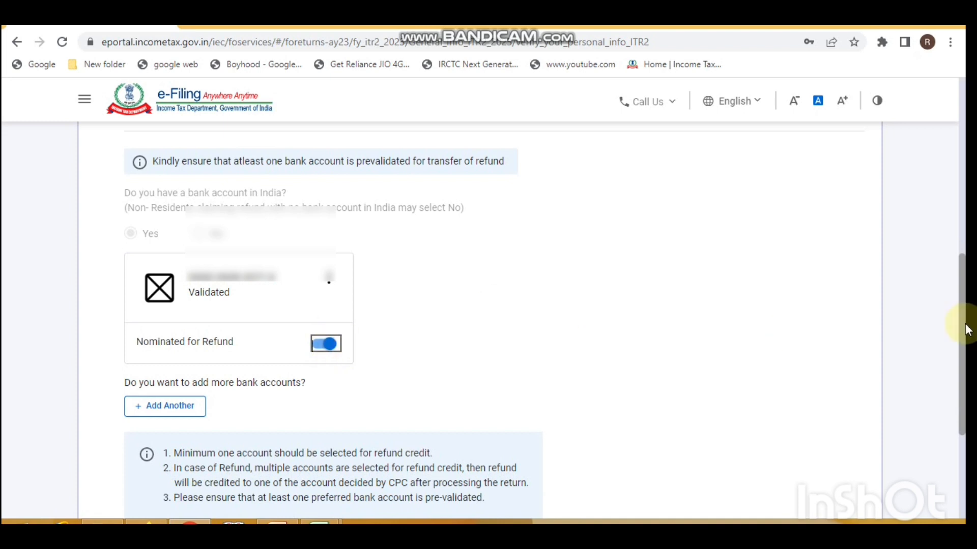
{"action": "left_click_drag", "start_coordinate": [963, 322], "coordinate": [964, 368]}
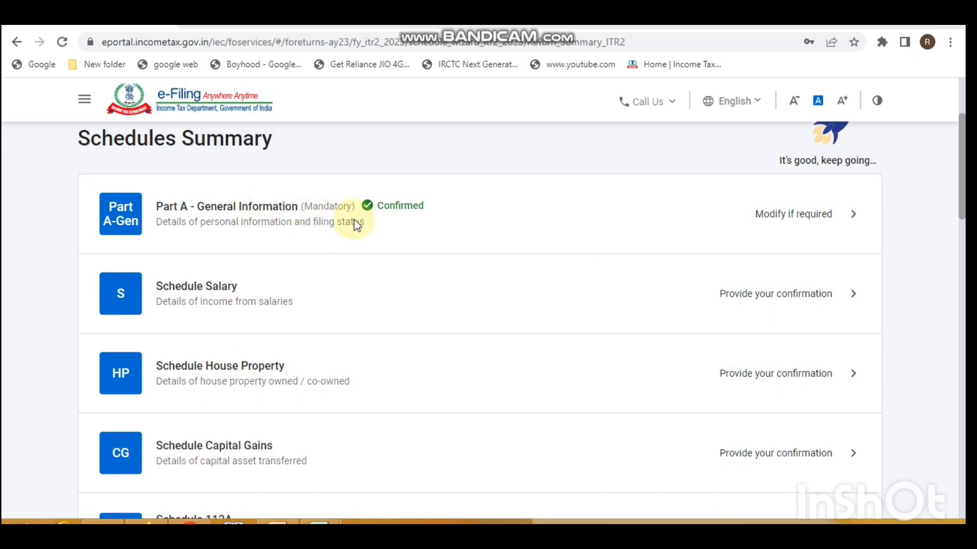
- Start adding an employer in Schedule Salary and go through the employer's name, TAN, address and town fields
{"action": "left_click", "coordinate": [280, 304]}
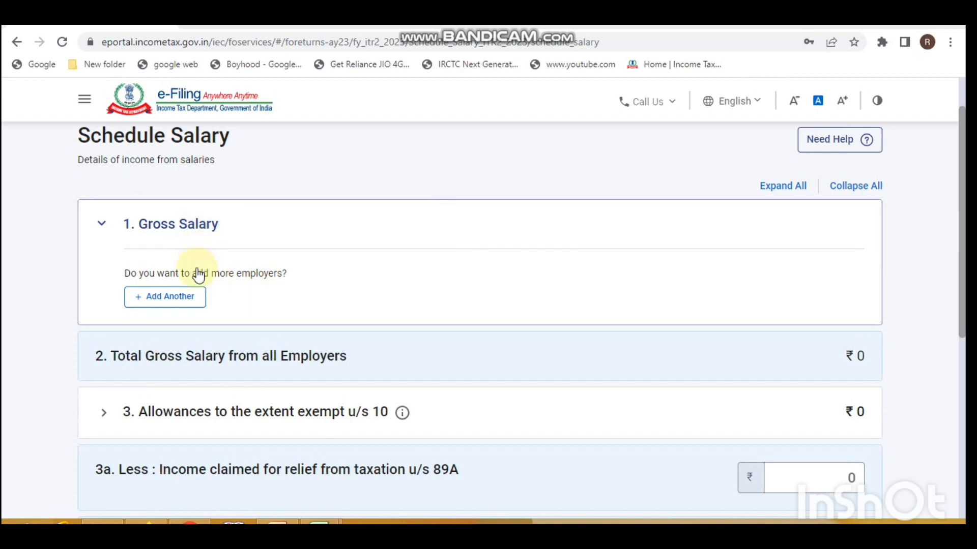
{"action": "left_click", "coordinate": [178, 303]}
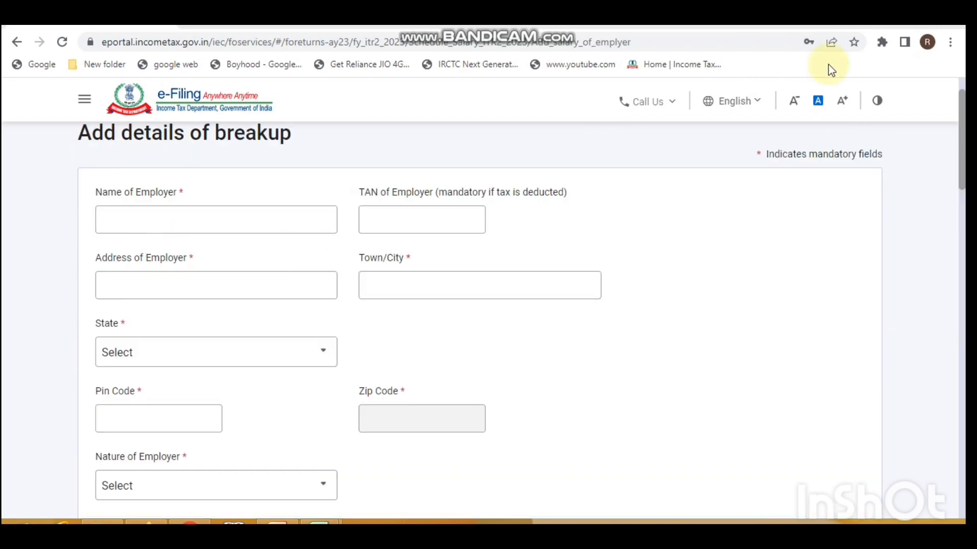
{"action": "left_click", "coordinate": [365, 294]}
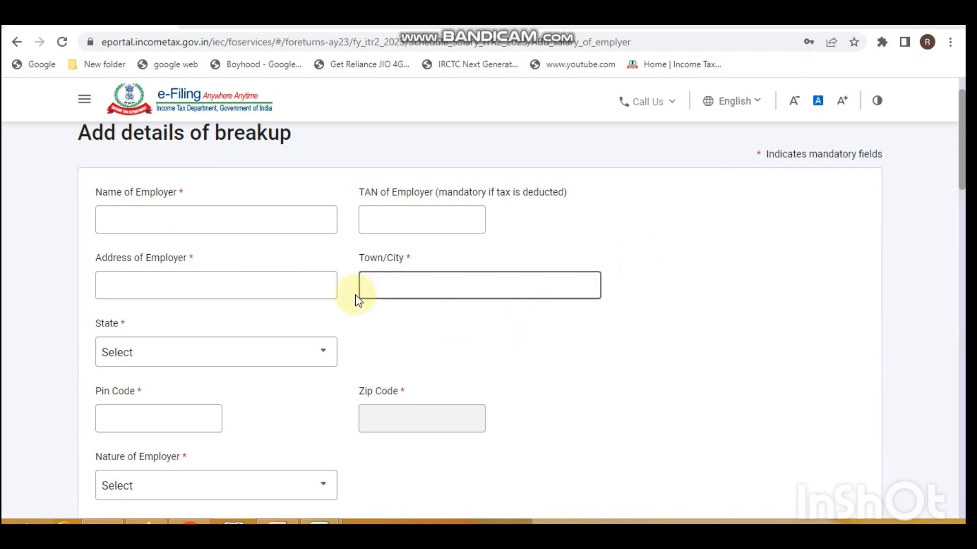
{"action": "left_click", "coordinate": [241, 279]}
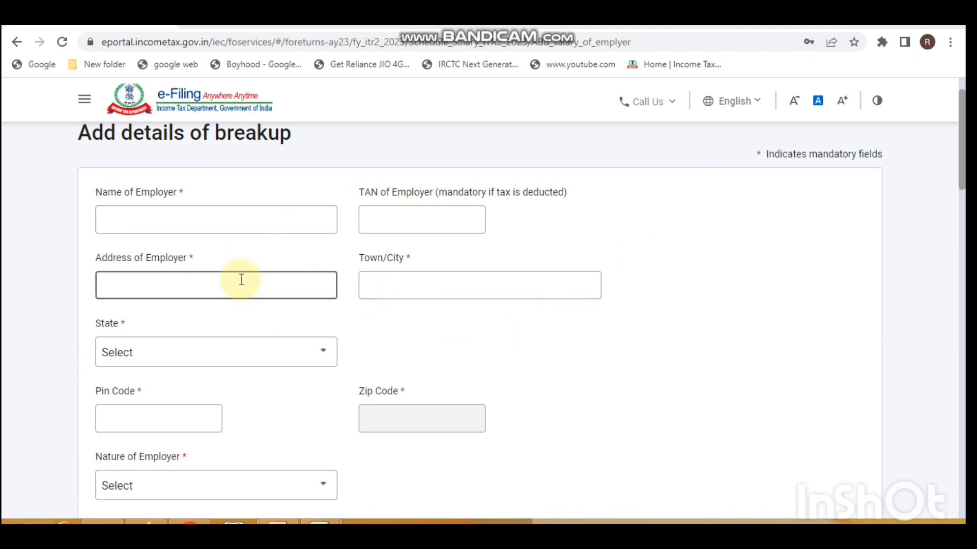
{"action": "left_click", "coordinate": [216, 220]}
{"action": "left_click", "coordinate": [394, 224]}
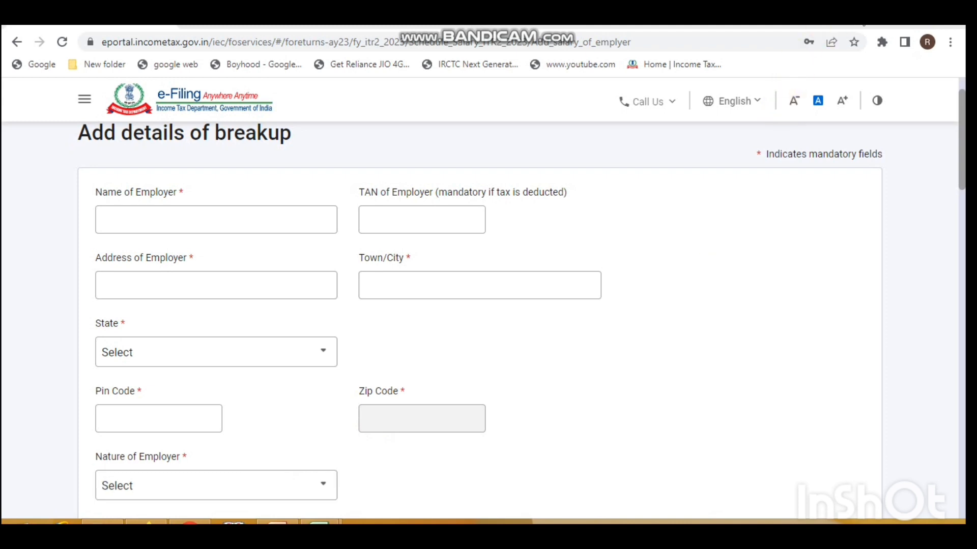
- Look up the salary figure in the Excel worksheet and enter 300000 as the amount of salary under section 17(1)
{"action": "scroll", "coordinate": [533, 262], "scroll_direction": "down", "scroll_amount": 7}
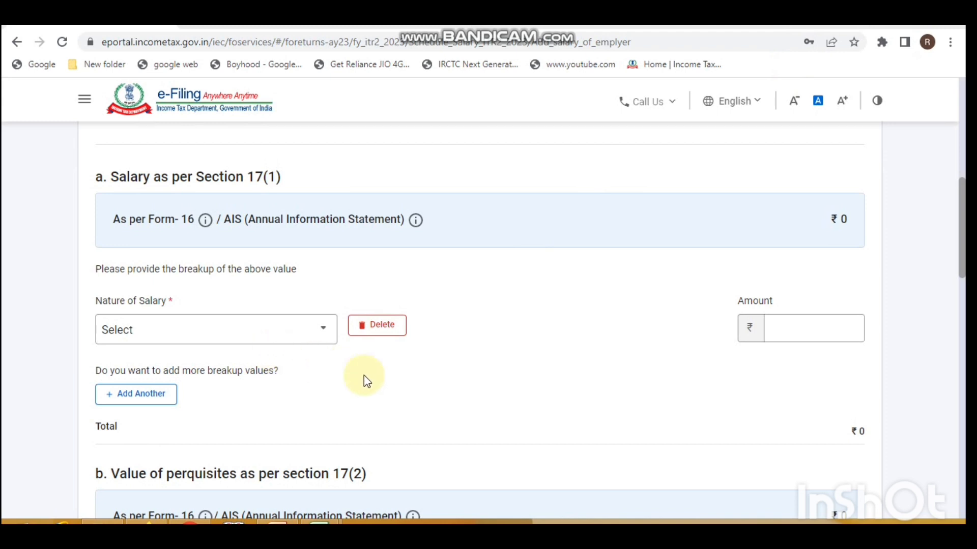
{"action": "left_click", "coordinate": [807, 329]}
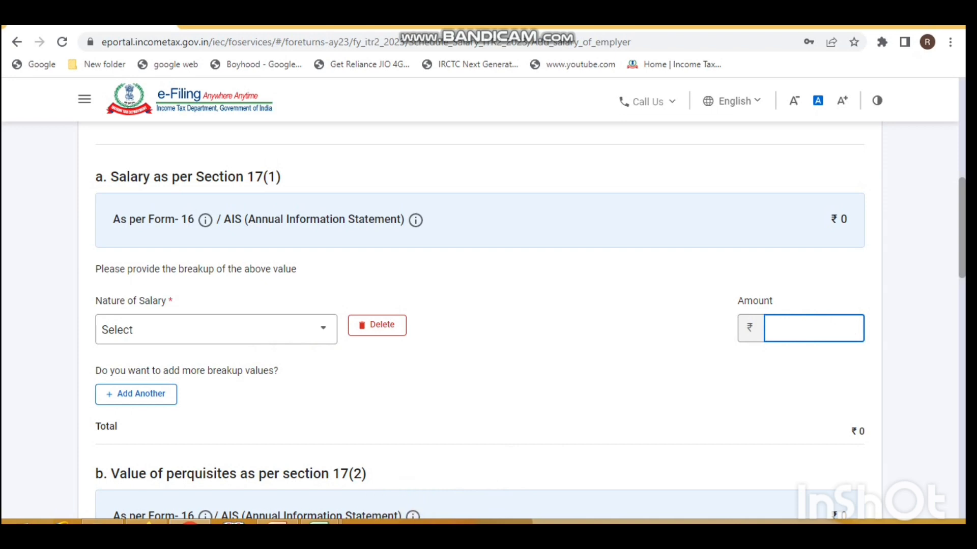
{"action": "left_click", "coordinate": [322, 521]}
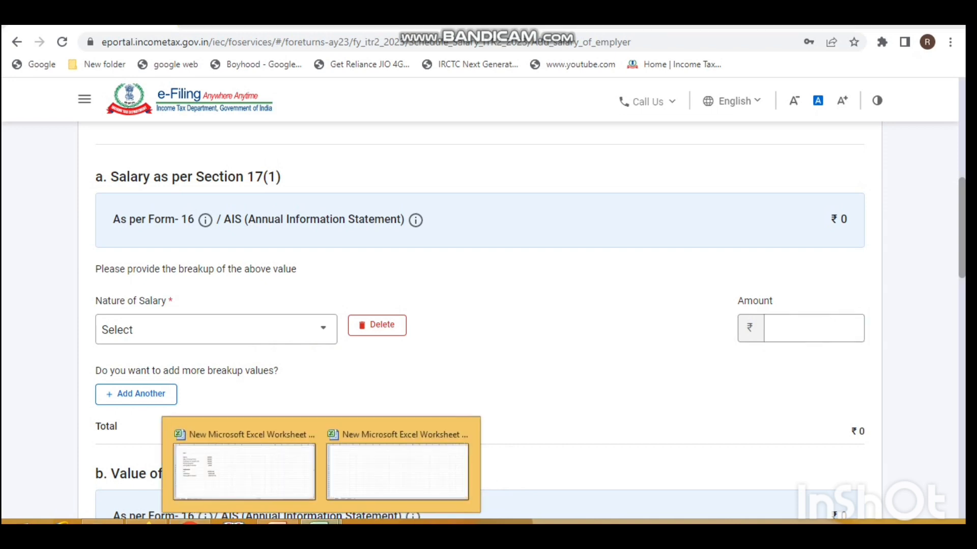
{"action": "left_click", "coordinate": [285, 494]}
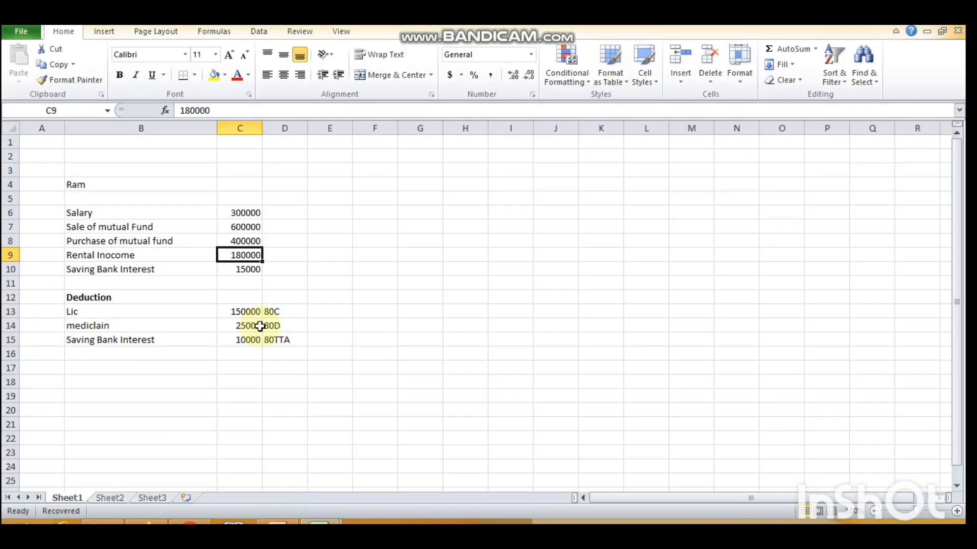
{"action": "left_click", "coordinate": [247, 210]}
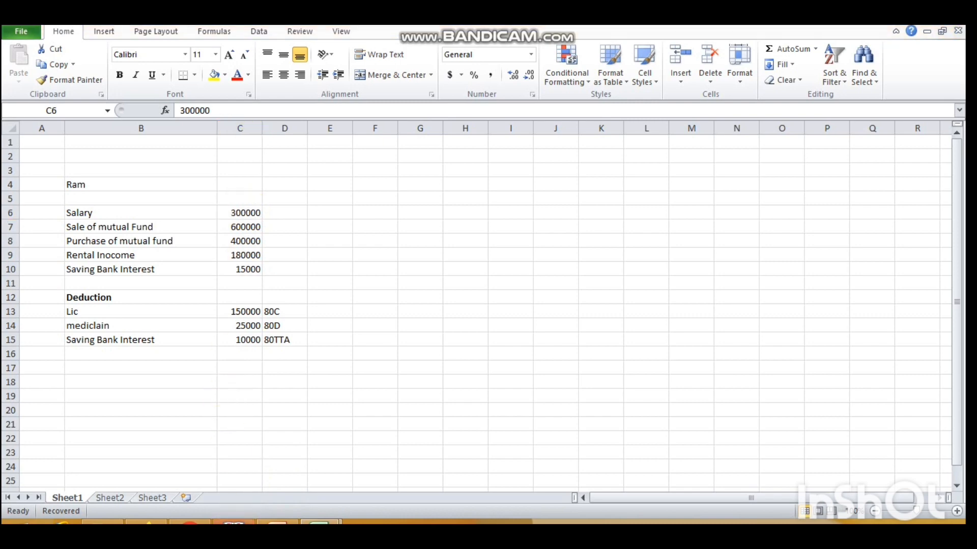
{"action": "left_click", "coordinate": [190, 522]}
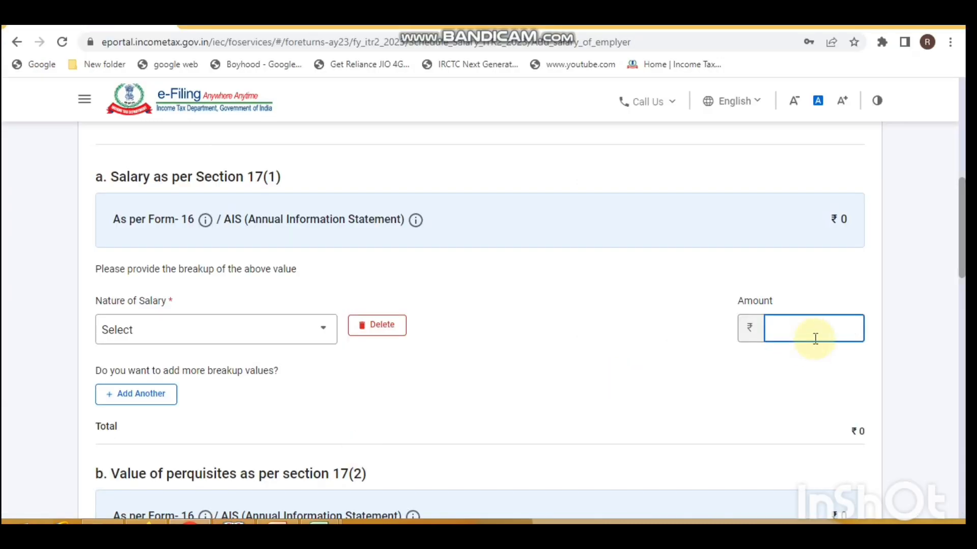
{"action": "type", "text": "300000"}
{"action": "left_click", "coordinate": [726, 378]}
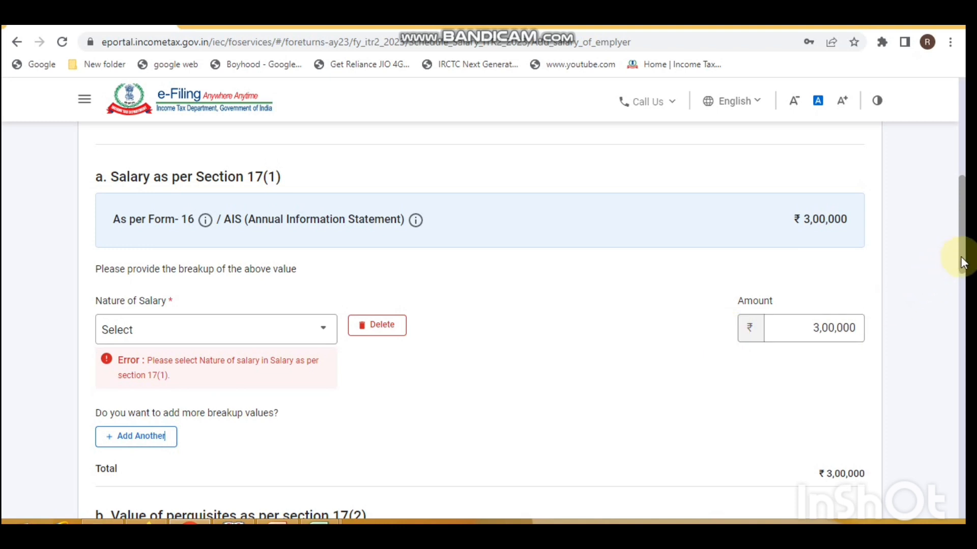
- Examine the nature of perquisites options and the amount field for section 17(2)
{"action": "scroll", "coordinate": [962, 285], "scroll_direction": "down", "scroll_amount": 2}
{"action": "scroll", "coordinate": [961, 290], "scroll_direction": "down", "scroll_amount": 4}
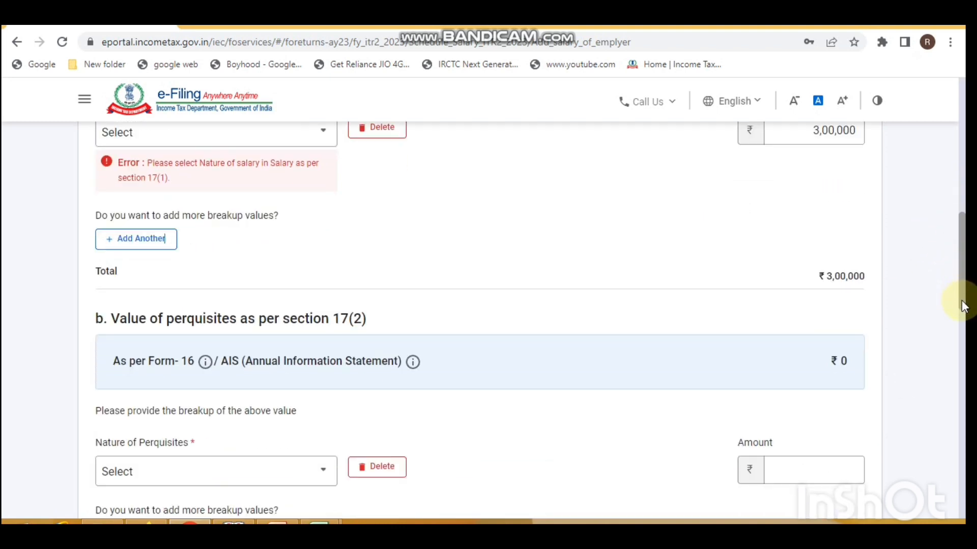
{"action": "scroll", "coordinate": [960, 319], "scroll_direction": "down", "scroll_amount": 1}
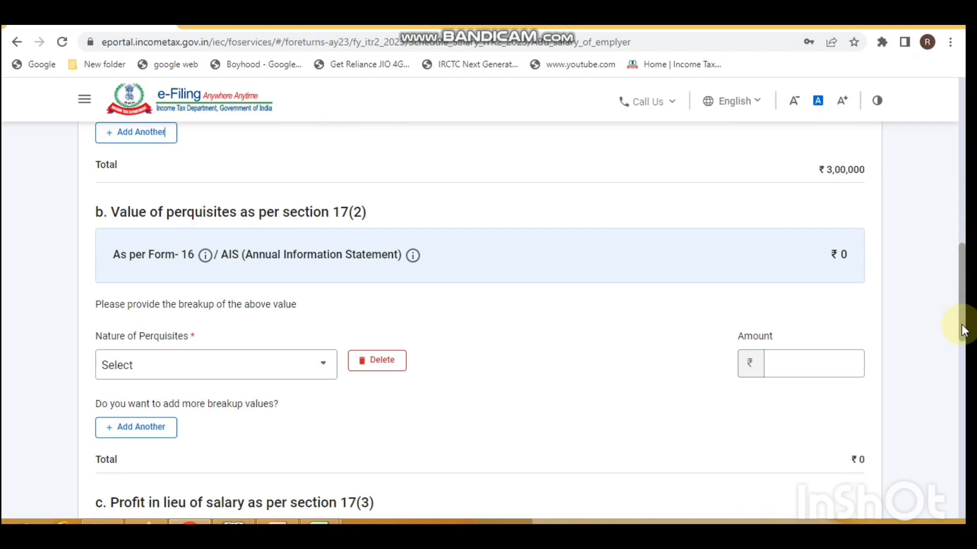
{"action": "left_click", "coordinate": [294, 378]}
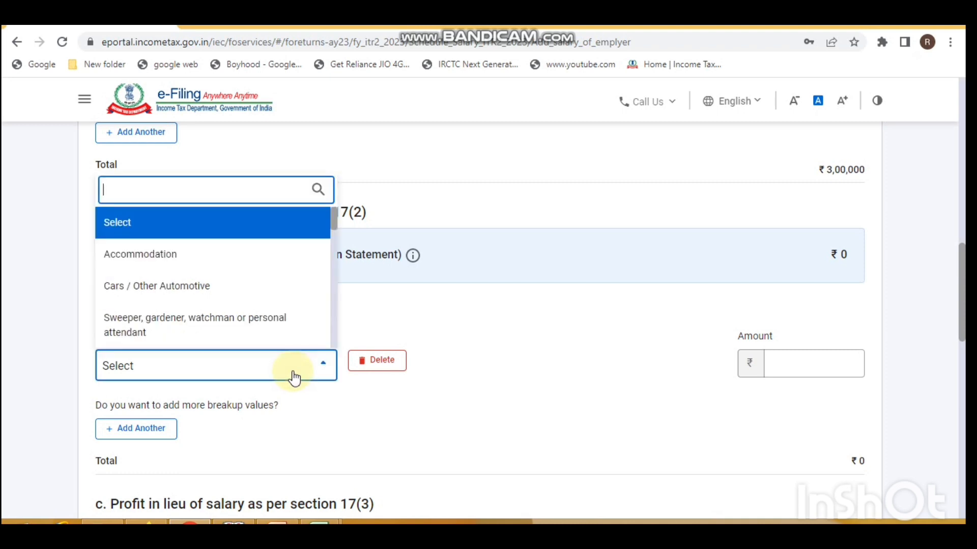
{"action": "key", "text": "Down"}
{"action": "key", "text": "Down"}
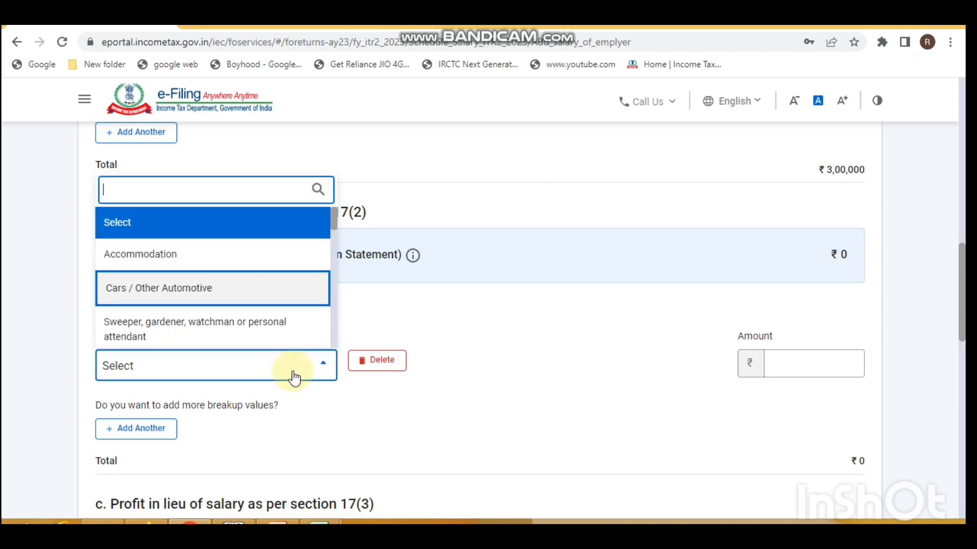
{"action": "key", "text": "Up"}
{"action": "key", "text": "Down"}
{"action": "key", "text": "Down"}
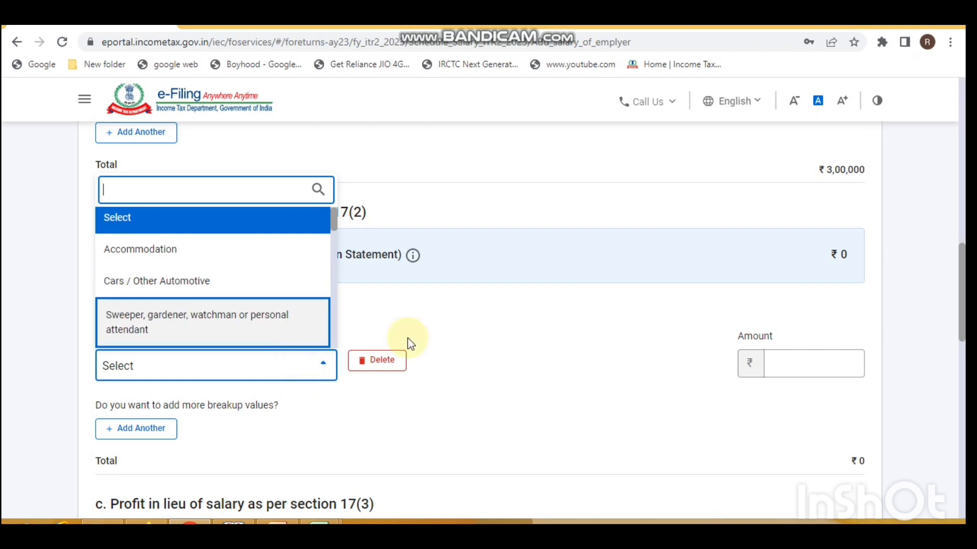
{"action": "left_click", "coordinate": [519, 331]}
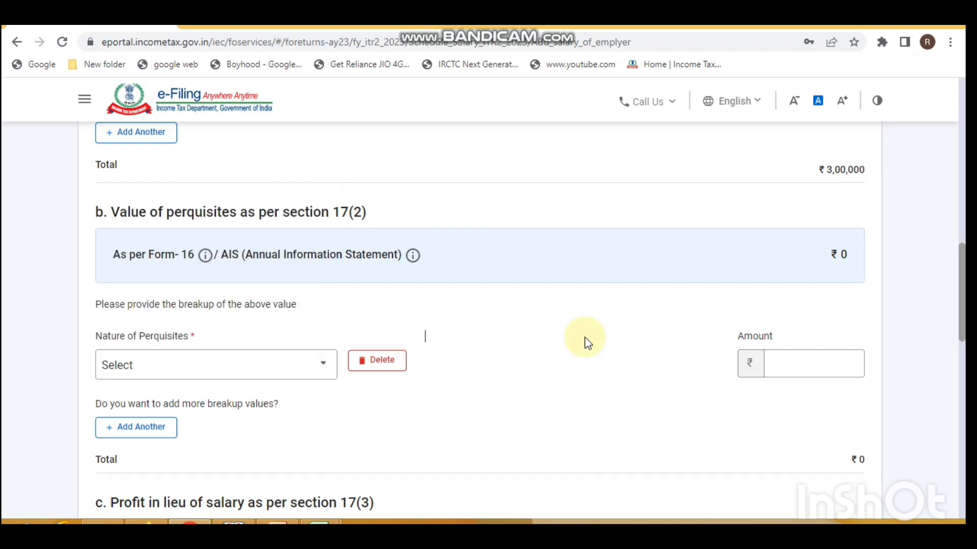
{"action": "left_click", "coordinate": [808, 363]}
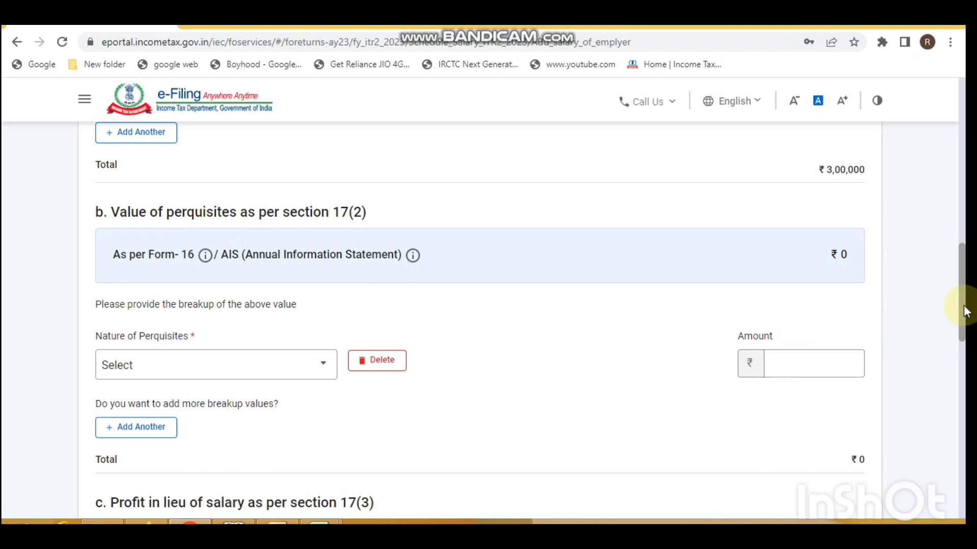
- Review the section 17(3) profit in lieu of salary and section 89A income fields, and add the employer's salary breakup
{"action": "left_click_drag", "start_coordinate": [966, 311], "coordinate": [966, 388]}
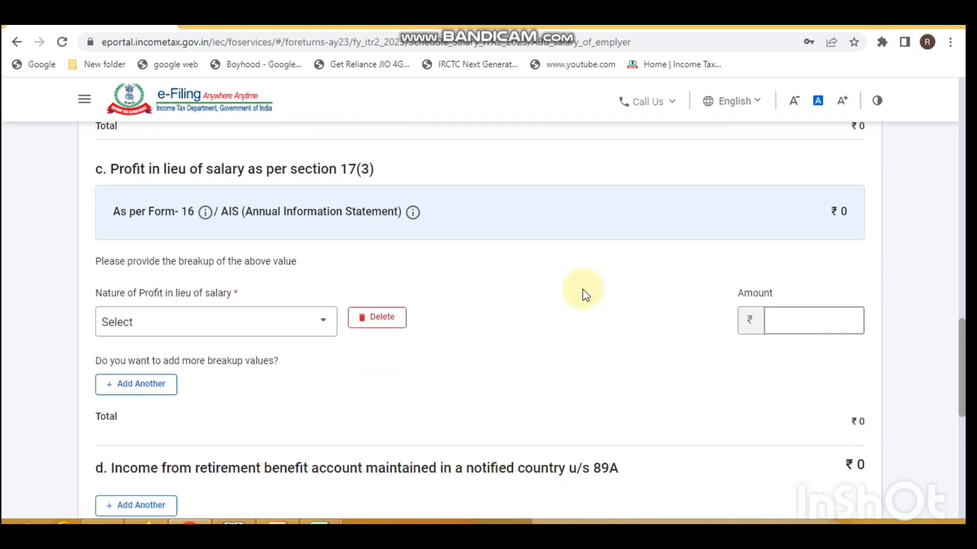
{"action": "left_click", "coordinate": [210, 330]}
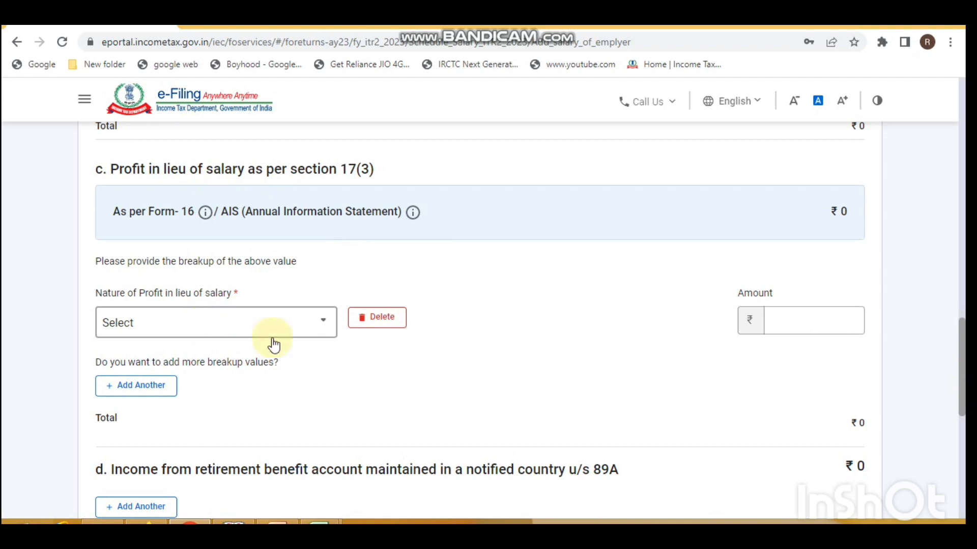
{"action": "left_click_drag", "start_coordinate": [967, 386], "coordinate": [966, 432]}
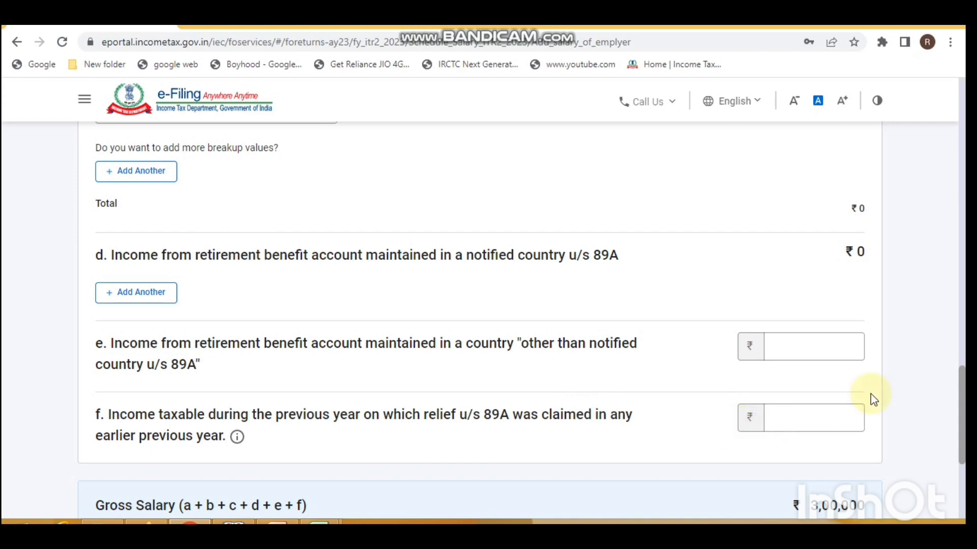
{"action": "left_click_drag", "start_coordinate": [965, 404], "coordinate": [967, 426]}
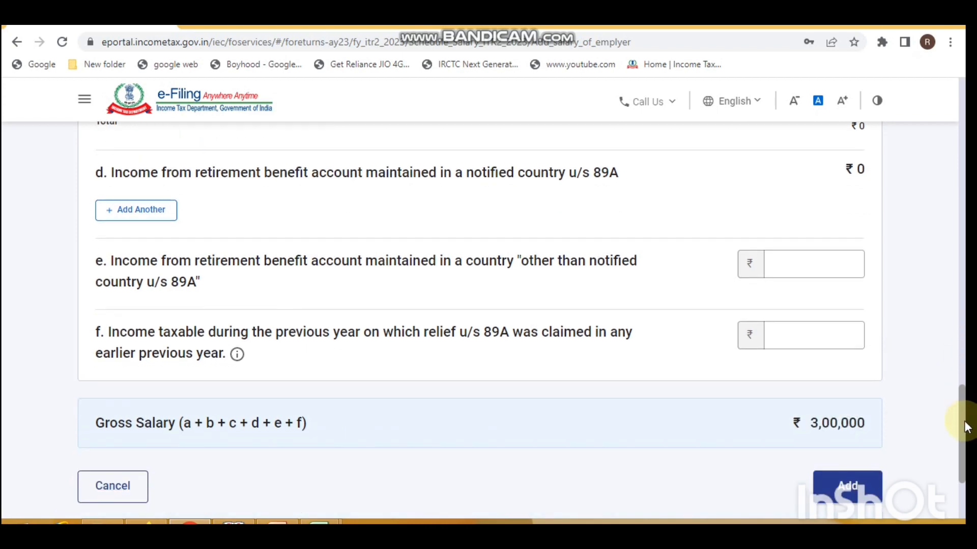
{"action": "left_click", "coordinate": [853, 489]}
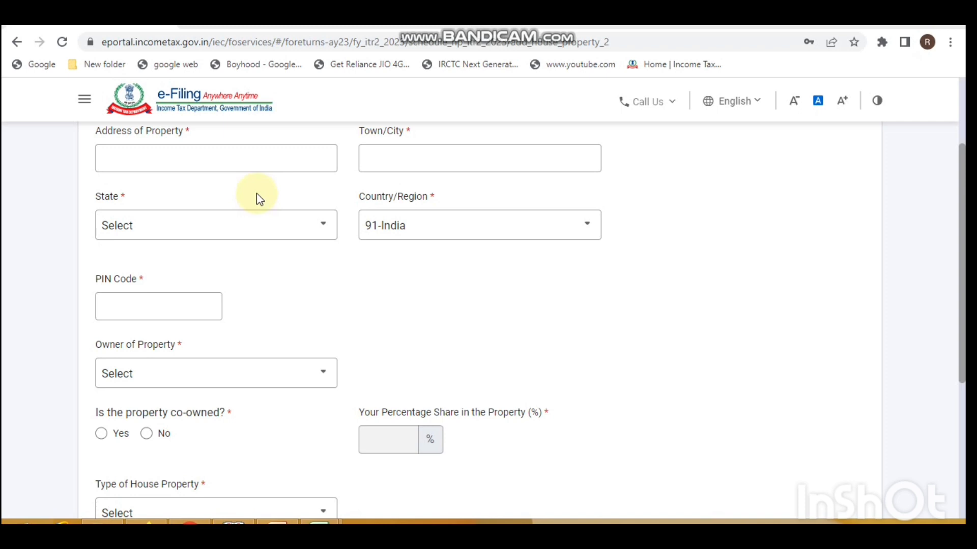
- Go through the address, town/city and PIN code fields of the new house property
{"action": "left_click", "coordinate": [246, 164]}
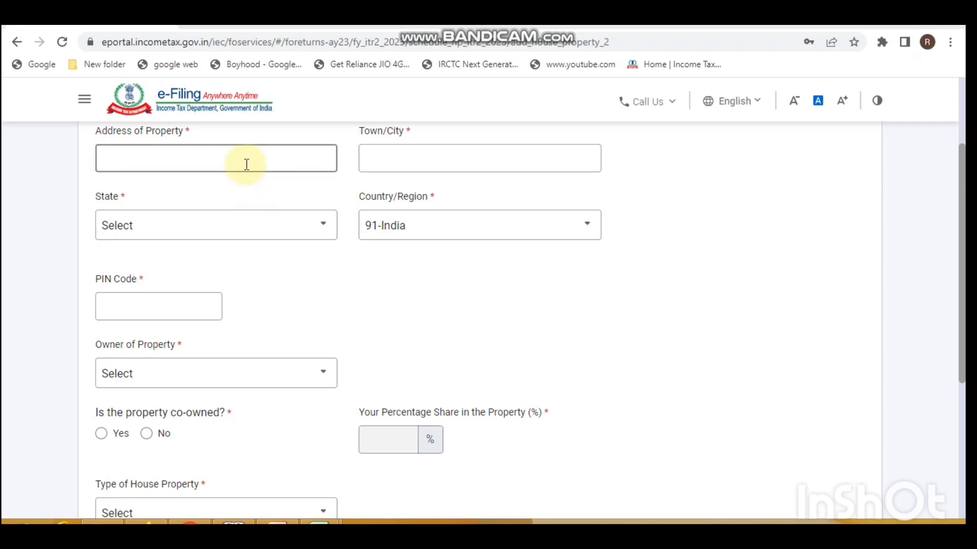
{"action": "left_click", "coordinate": [246, 164]}
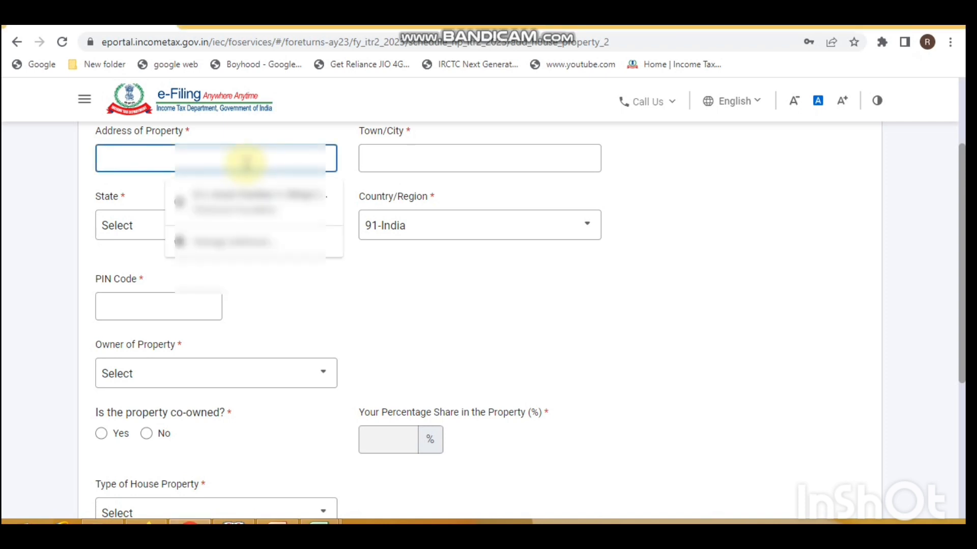
{"action": "left_click", "coordinate": [420, 155]}
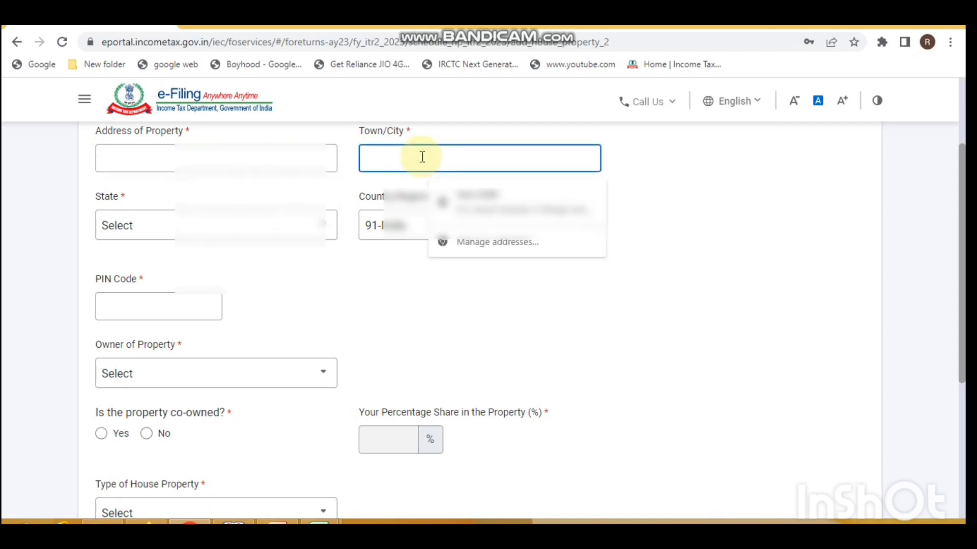
{"action": "left_click", "coordinate": [624, 277]}
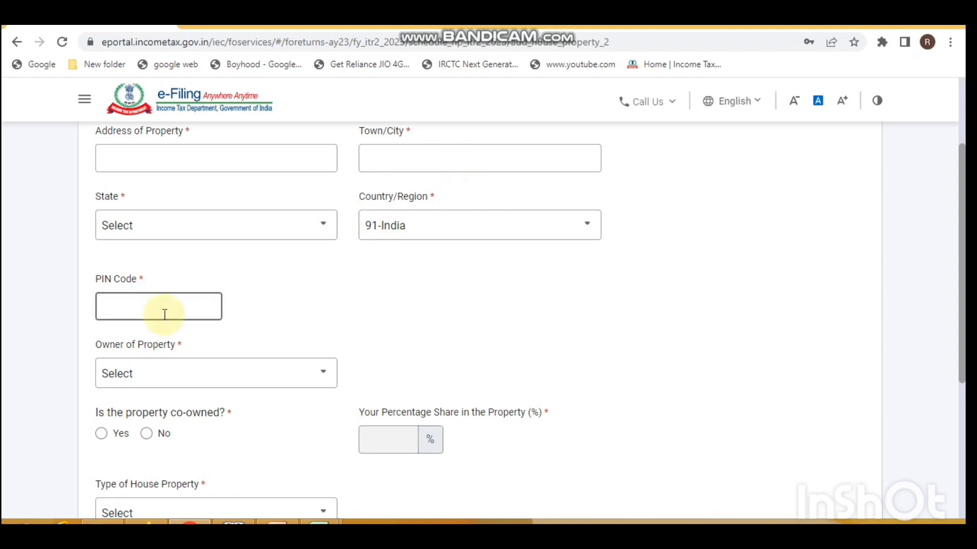
- Set the property's owner to Self and mark the property as not co-owned, after checking the co-owned option
{"action": "left_click", "coordinate": [154, 375]}
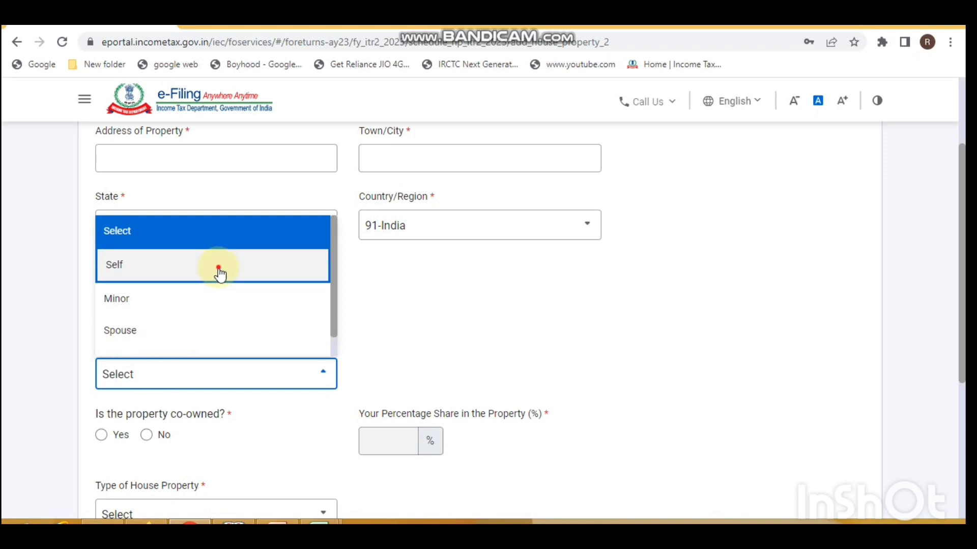
{"action": "left_click", "coordinate": [218, 265]}
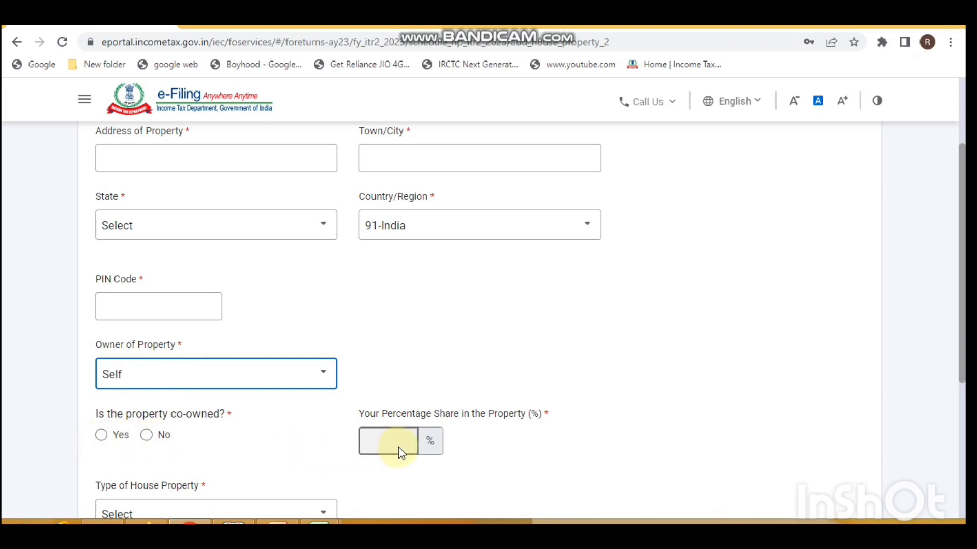
{"action": "left_click", "coordinate": [148, 441]}
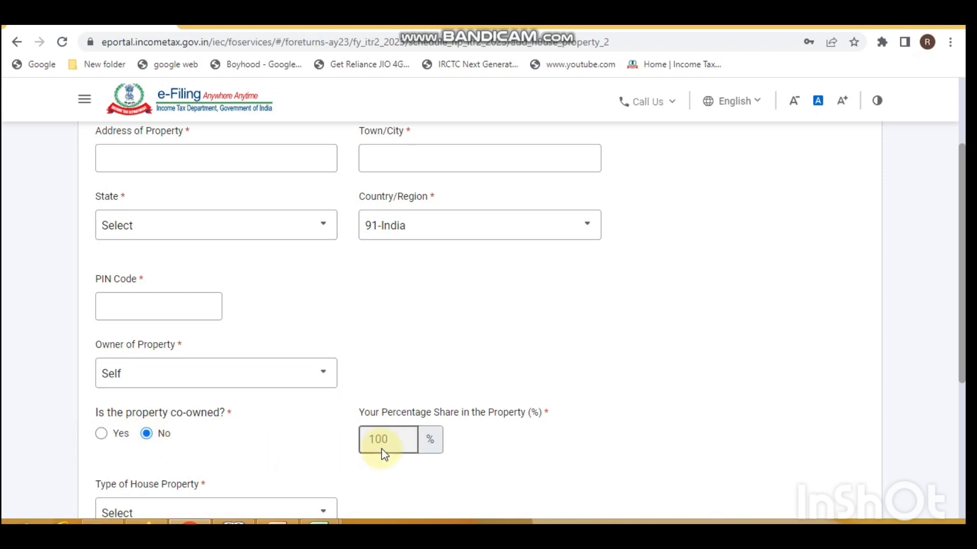
{"action": "left_click", "coordinate": [107, 435]}
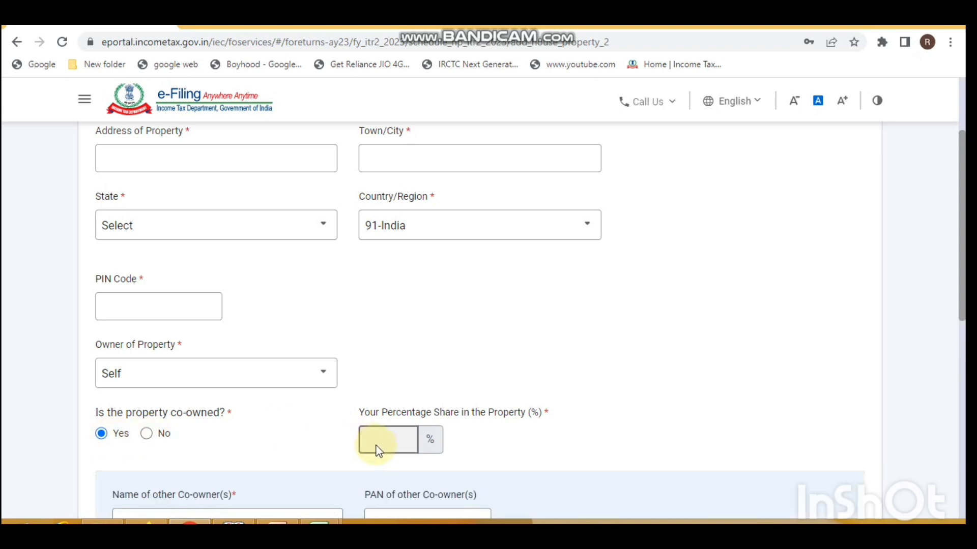
{"action": "left_click", "coordinate": [148, 436]}
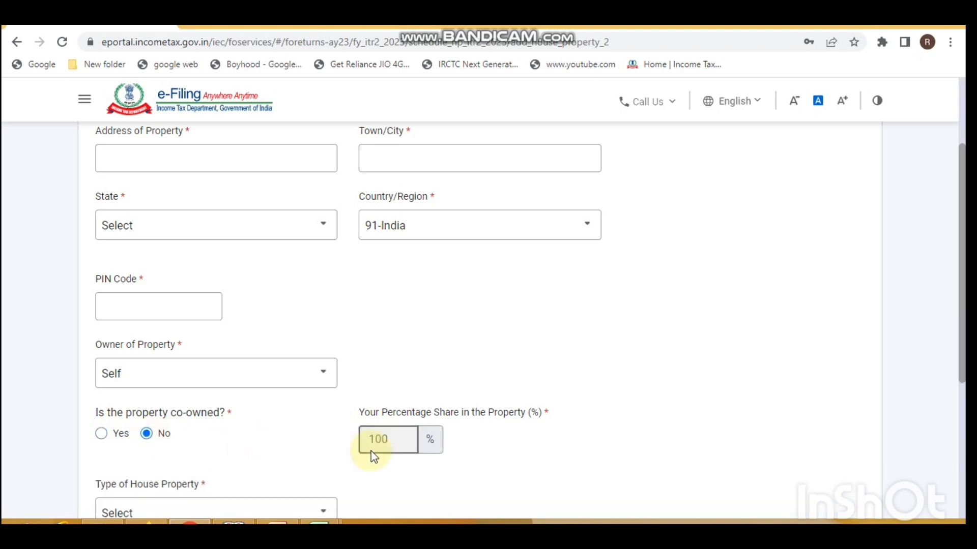
- Set the type of house property to Let out and go through the tenant details fields
{"action": "left_click", "coordinate": [310, 514]}
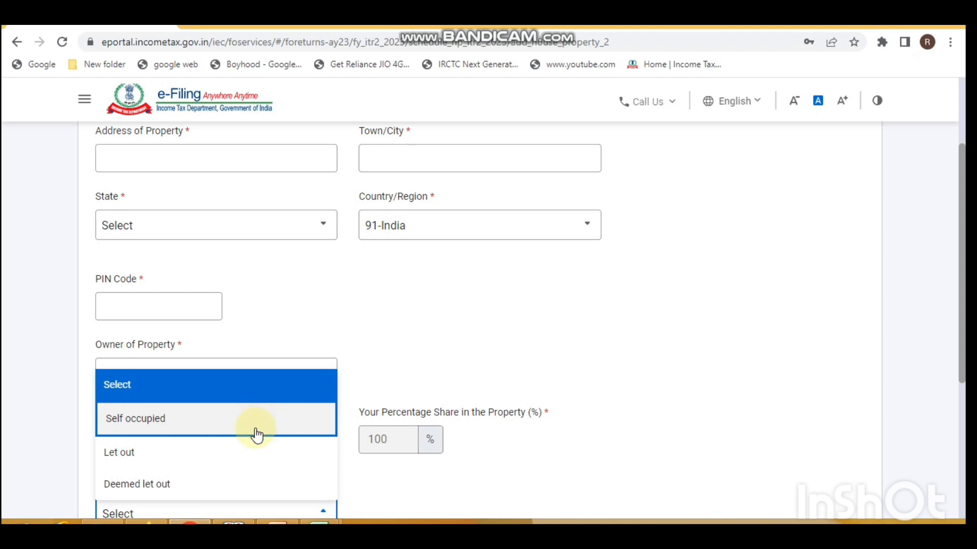
{"action": "left_click", "coordinate": [230, 461]}
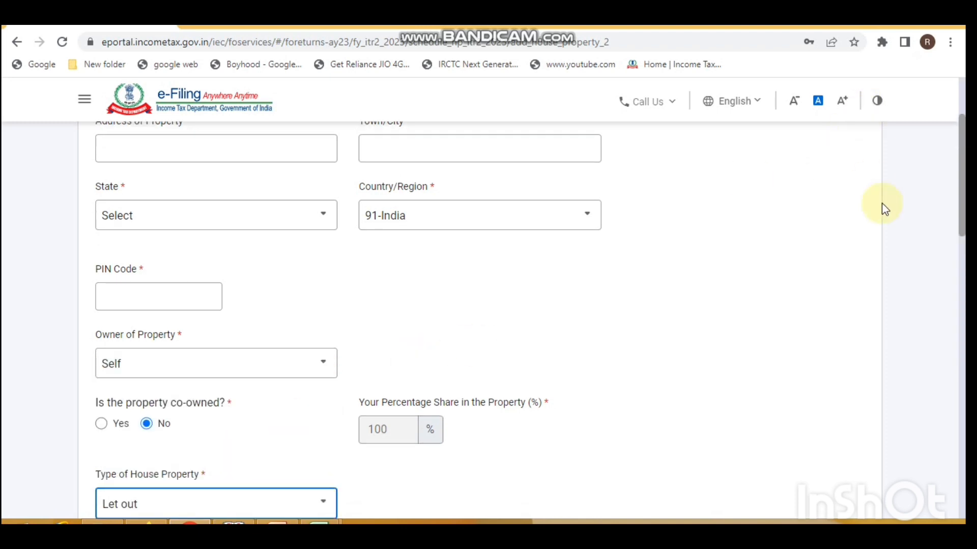
{"action": "left_click_drag", "start_coordinate": [962, 212], "coordinate": [964, 292]}
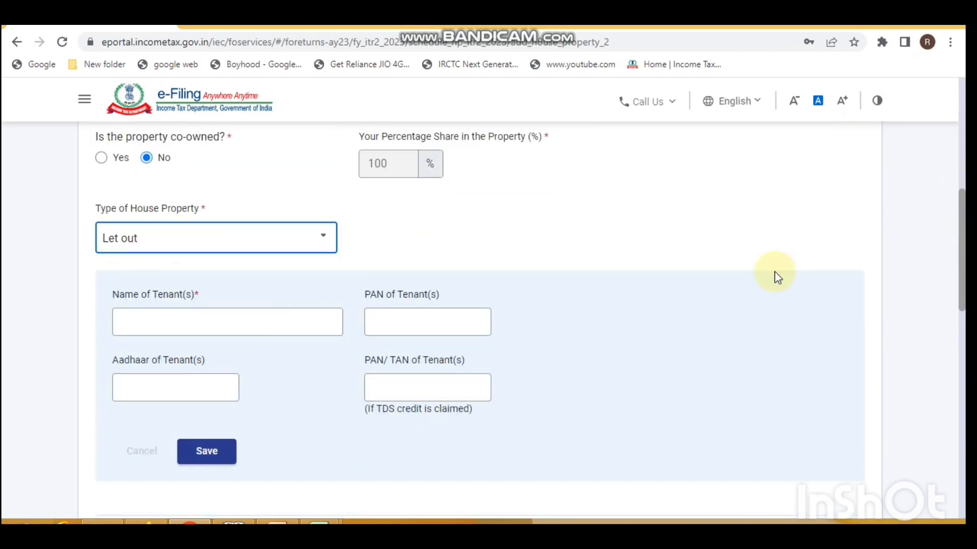
{"action": "left_click", "coordinate": [248, 308]}
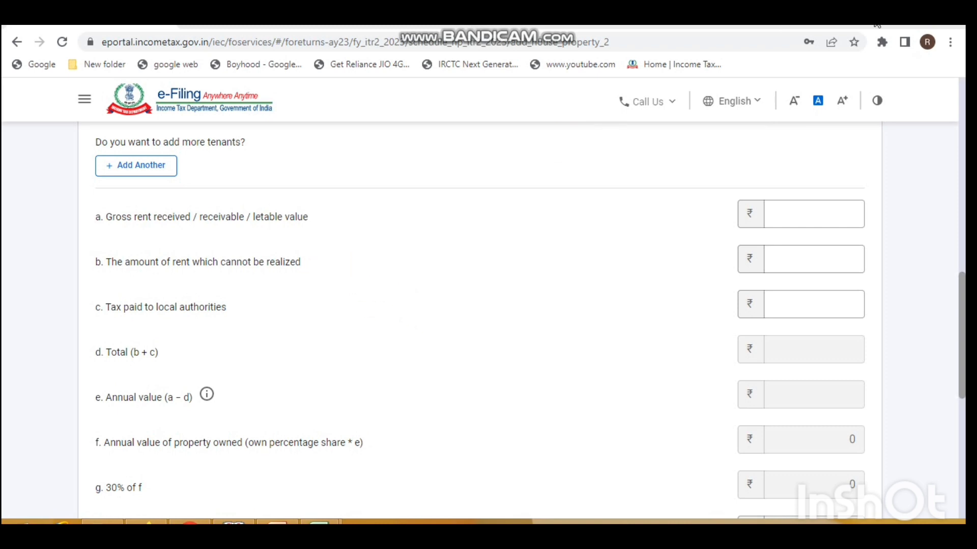
- Look up the rental income in the Excel worksheet and enter 180000 as the gross rent received on the e-Filing portal
{"action": "left_click", "coordinate": [192, 258]}
{"action": "left_click", "coordinate": [127, 222]}
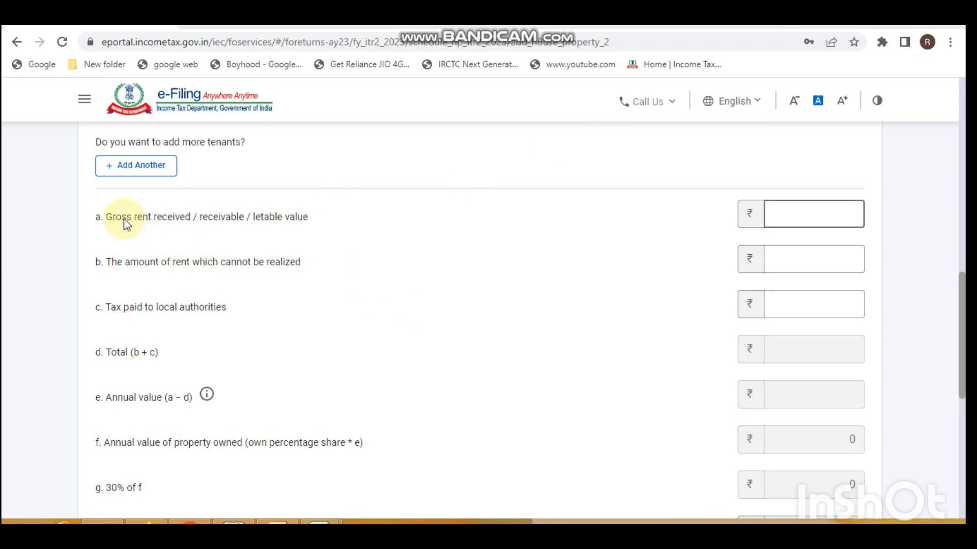
{"action": "left_click", "coordinate": [786, 212]}
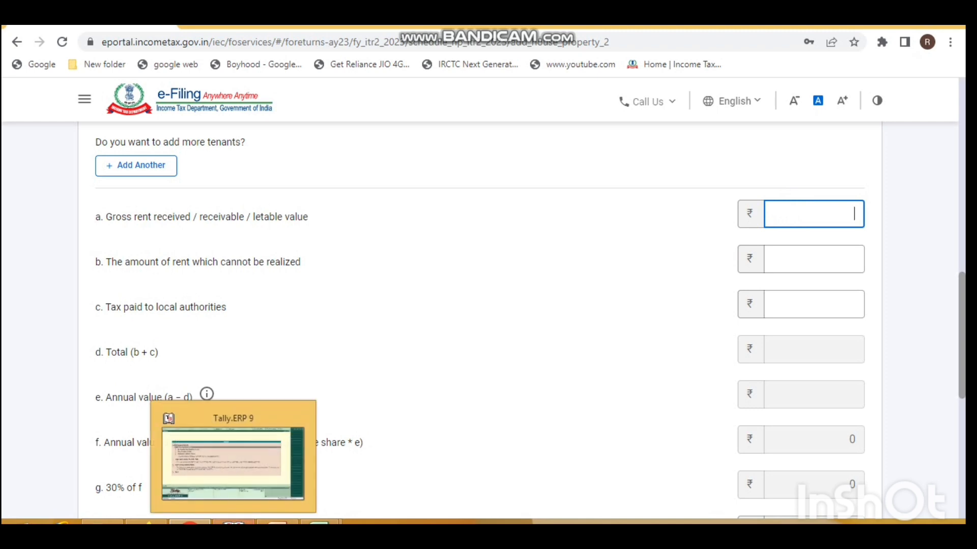
{"action": "mouse_move", "coordinate": [320, 521]}
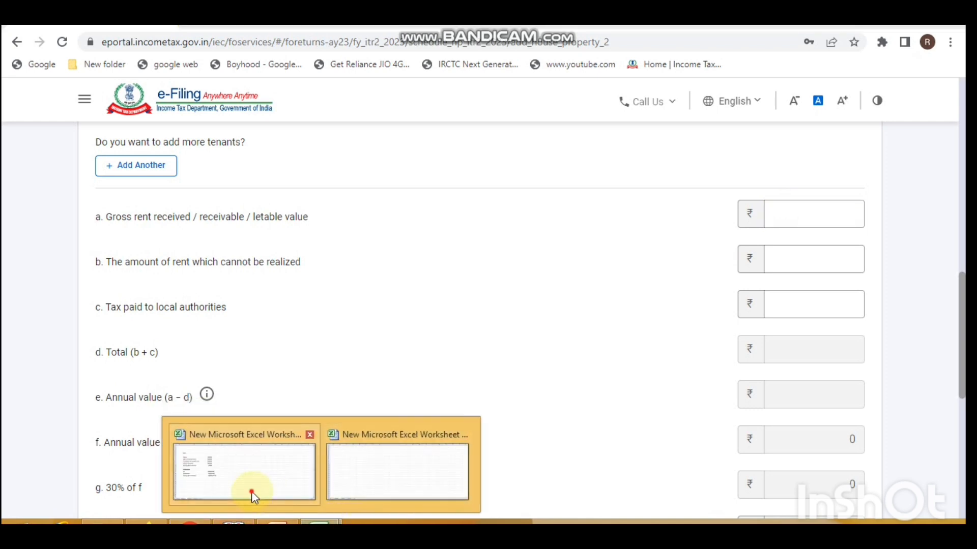
{"action": "left_click", "coordinate": [251, 492]}
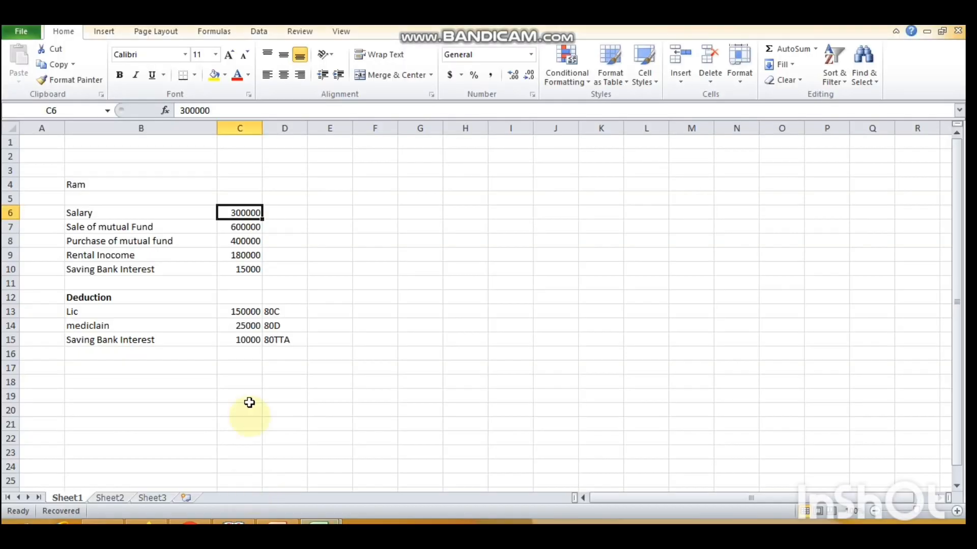
{"action": "left_click", "coordinate": [152, 259]}
{"action": "left_click", "coordinate": [241, 261]}
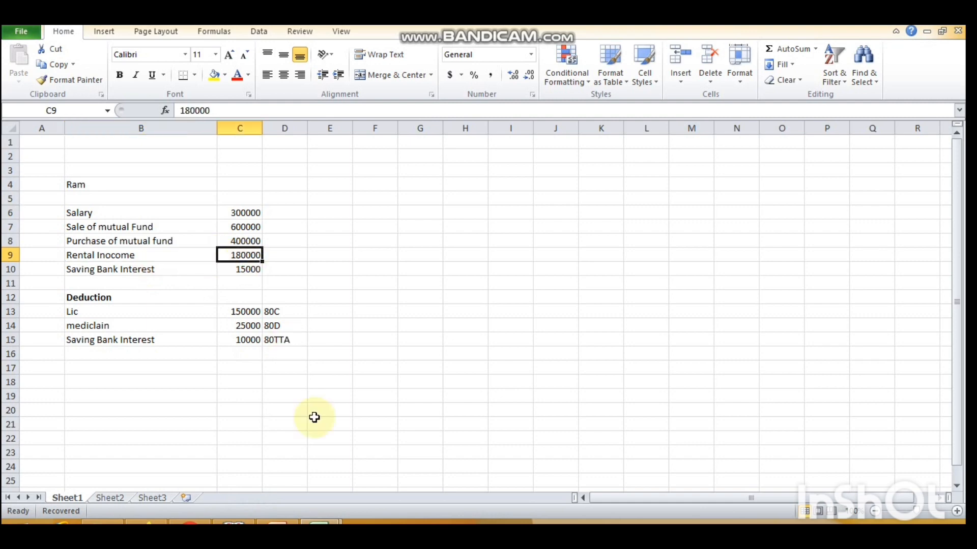
{"action": "left_click", "coordinate": [190, 523]}
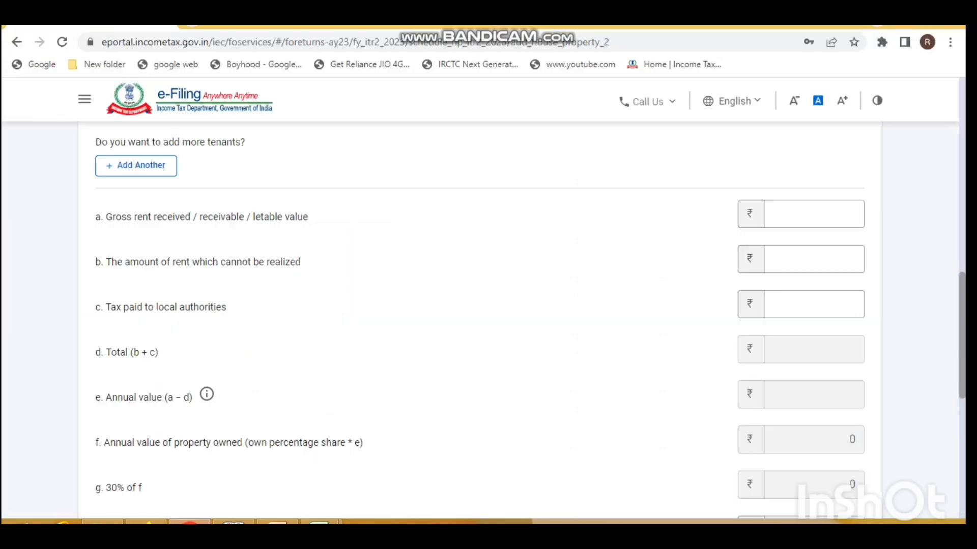
{"action": "type", "text": "8"}
{"action": "key", "text": "BackSpace"}
{"action": "type", "text": "180000"}
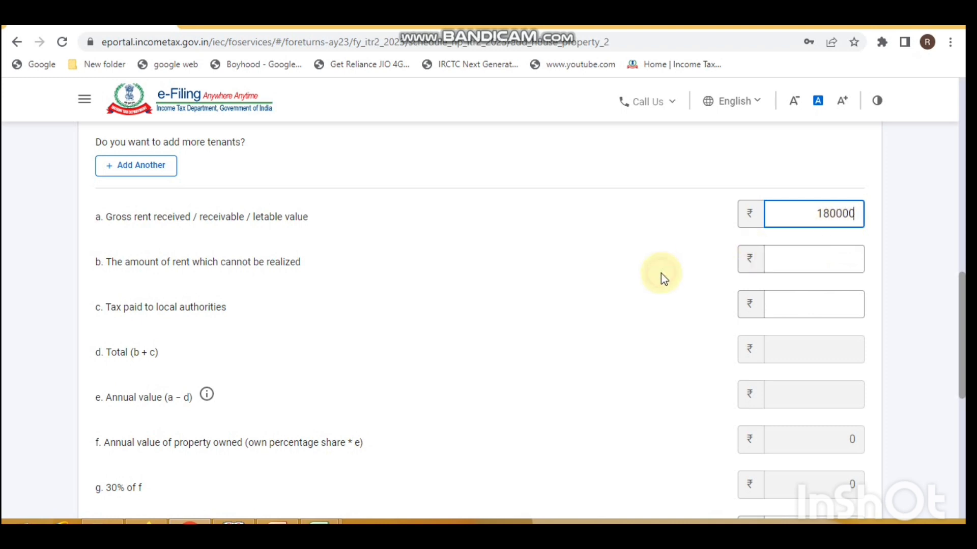
- Review the unrealized rent field and enter 0 as the tax paid to local authorities
{"action": "left_click", "coordinate": [183, 279]}
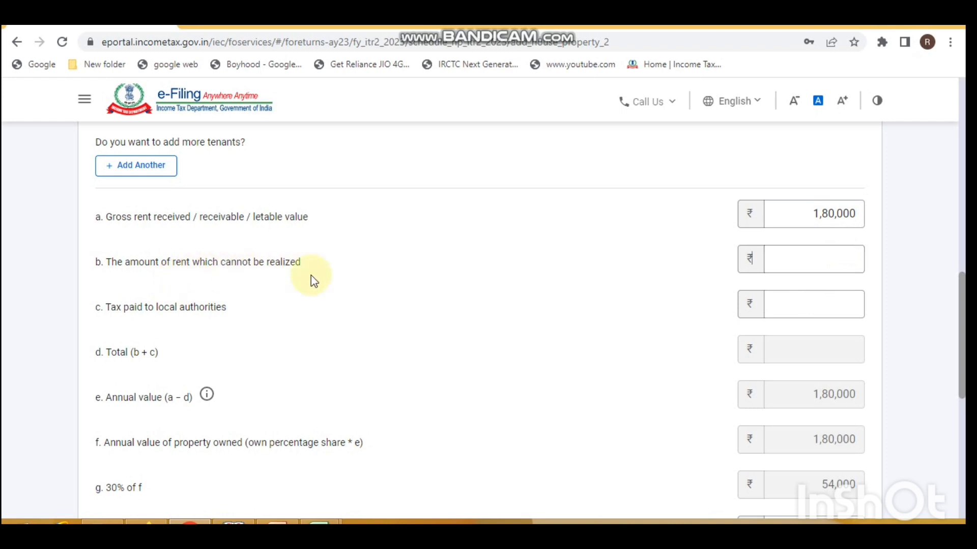
{"action": "left_click", "coordinate": [156, 321]}
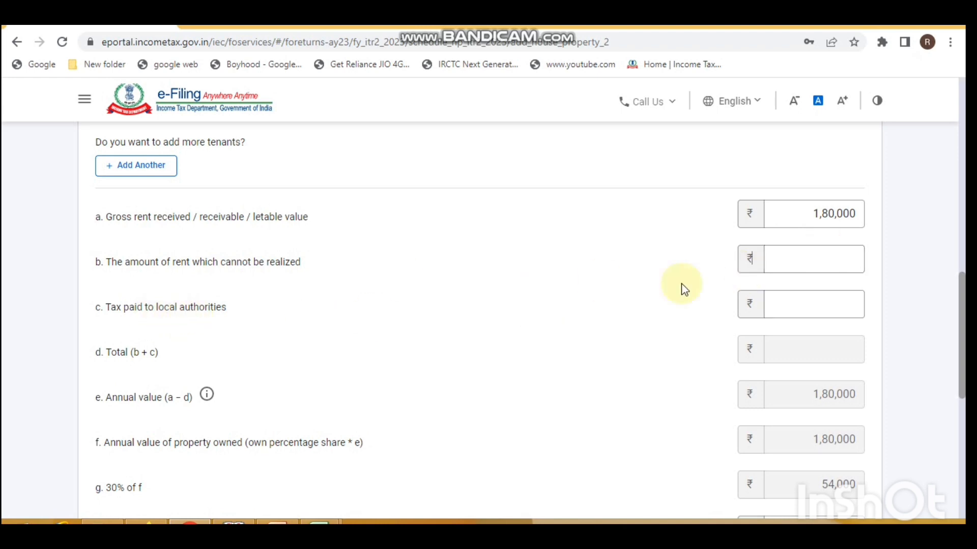
{"action": "left_click", "coordinate": [791, 305]}
{"action": "type", "text": "0"}
{"action": "left_click", "coordinate": [688, 333]}
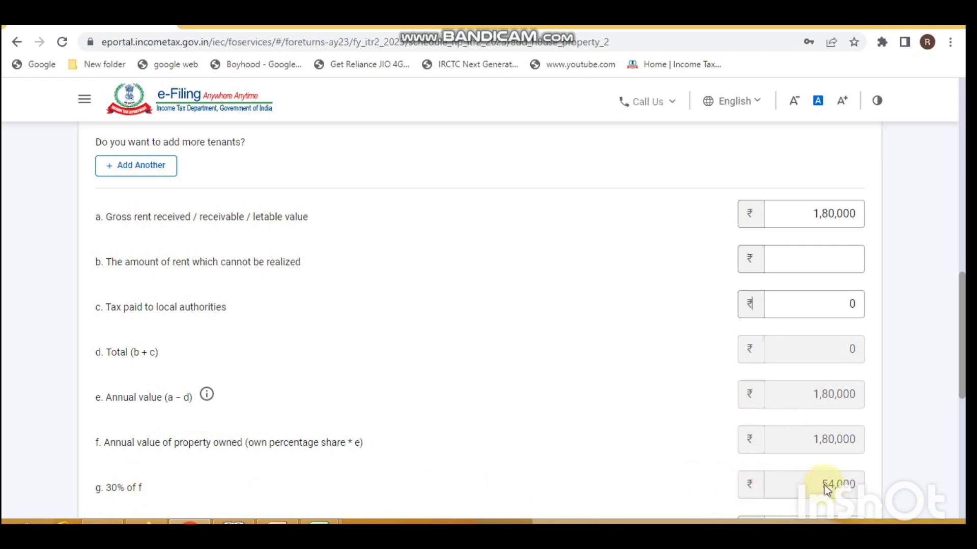
- Review the interest on borrowed capital, add the house property entry and confirm Schedule House Property
{"action": "left_click_drag", "start_coordinate": [964, 371], "coordinate": [967, 447]}
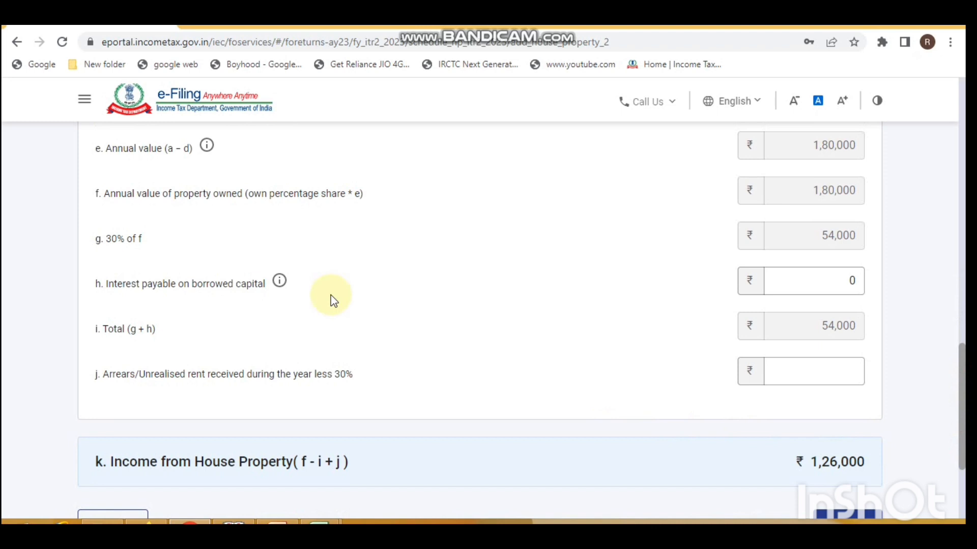
{"action": "left_click", "coordinate": [836, 285]}
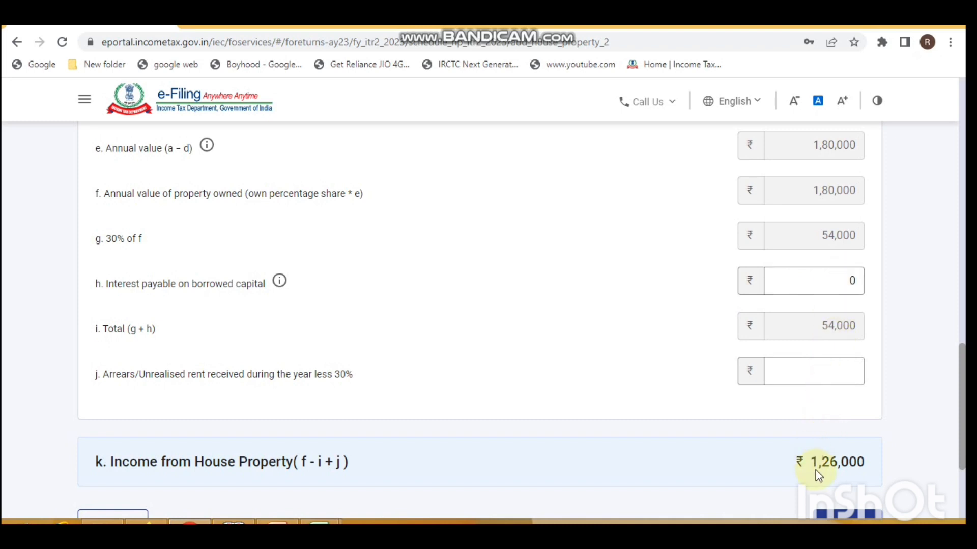
{"action": "scroll", "coordinate": [962, 417], "scroll_direction": "down", "scroll_amount": 2}
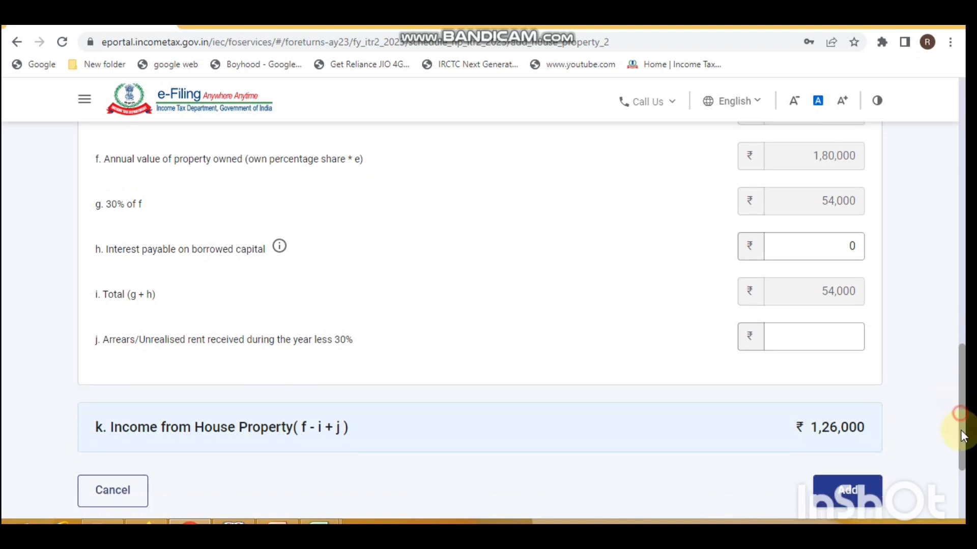
{"action": "left_click", "coordinate": [862, 463]}
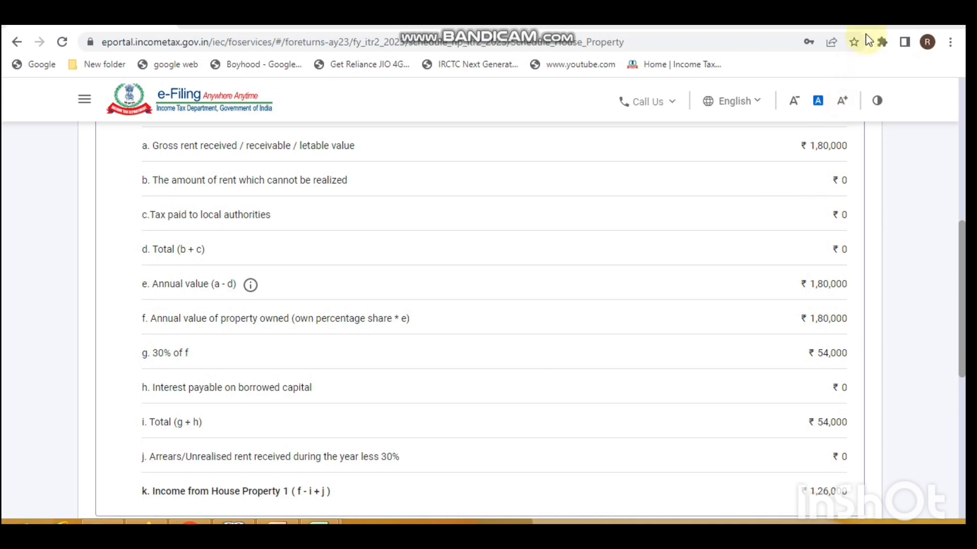
{"action": "scroll", "coordinate": [862, 77], "scroll_direction": "down", "scroll_amount": 5}
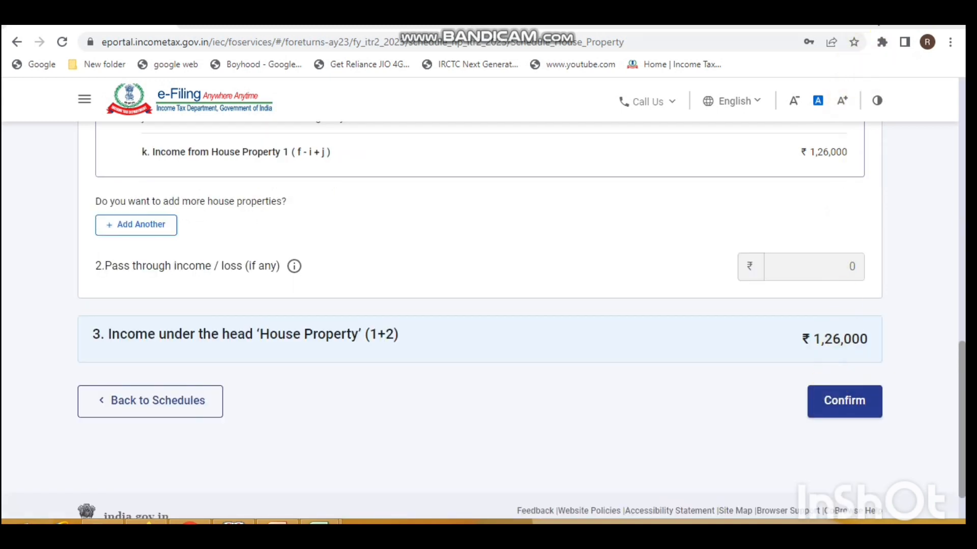
{"action": "left_click", "coordinate": [845, 401]}
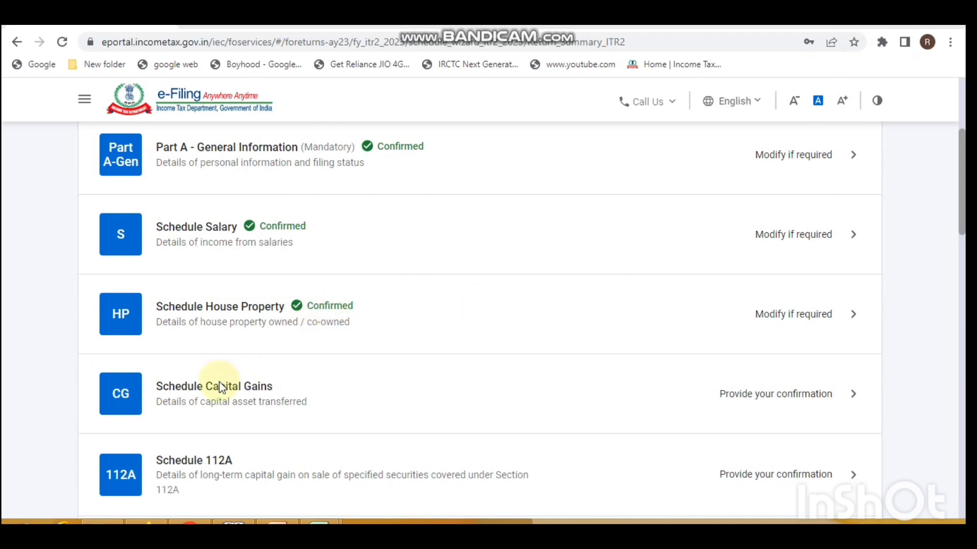
- Open Schedule Capital Gains and check the mutual fund sale and purchase amounts in the Excel worksheet
{"action": "left_click", "coordinate": [236, 393]}
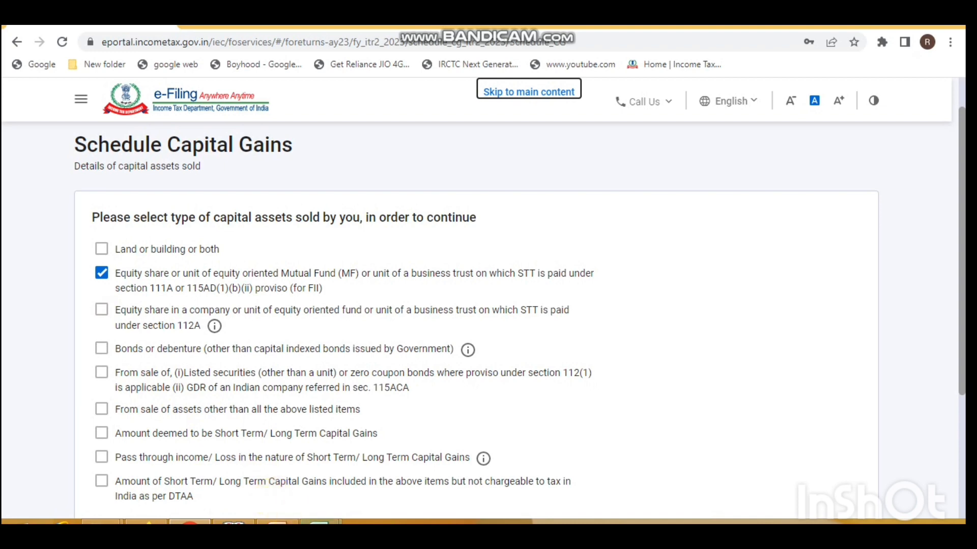
{"action": "mouse_move", "coordinate": [319, 521]}
{"action": "left_click", "coordinate": [279, 472]}
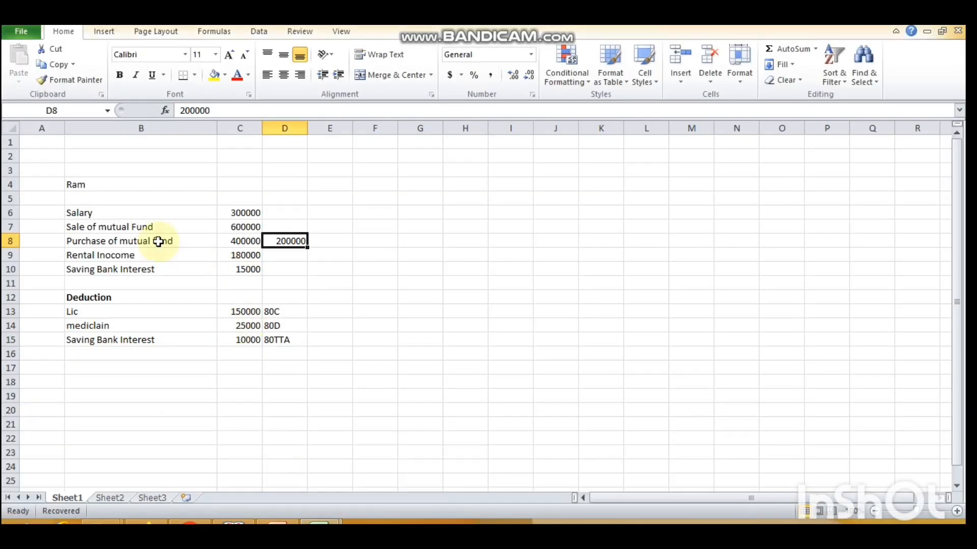
{"action": "left_click", "coordinate": [134, 226]}
{"action": "left_click", "coordinate": [243, 228]}
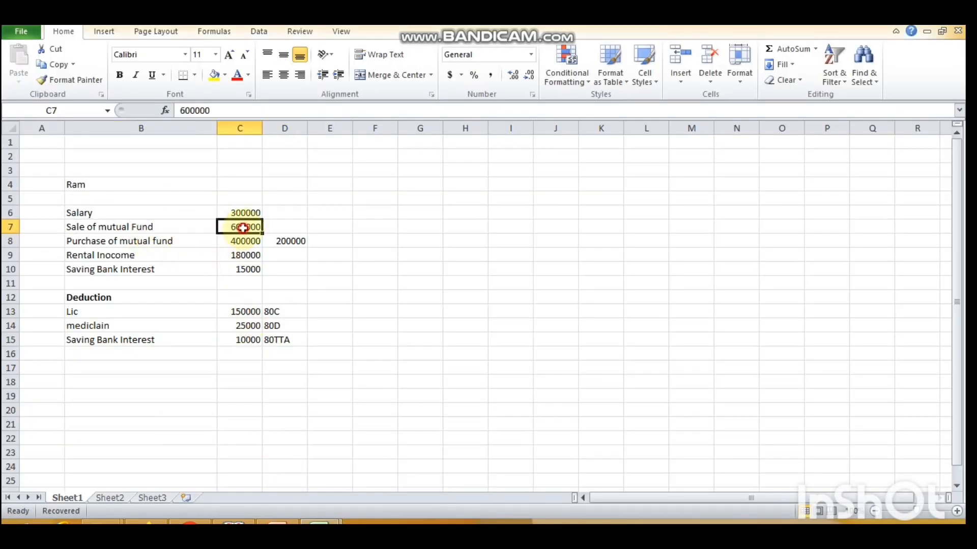
{"action": "left_click", "coordinate": [99, 241]}
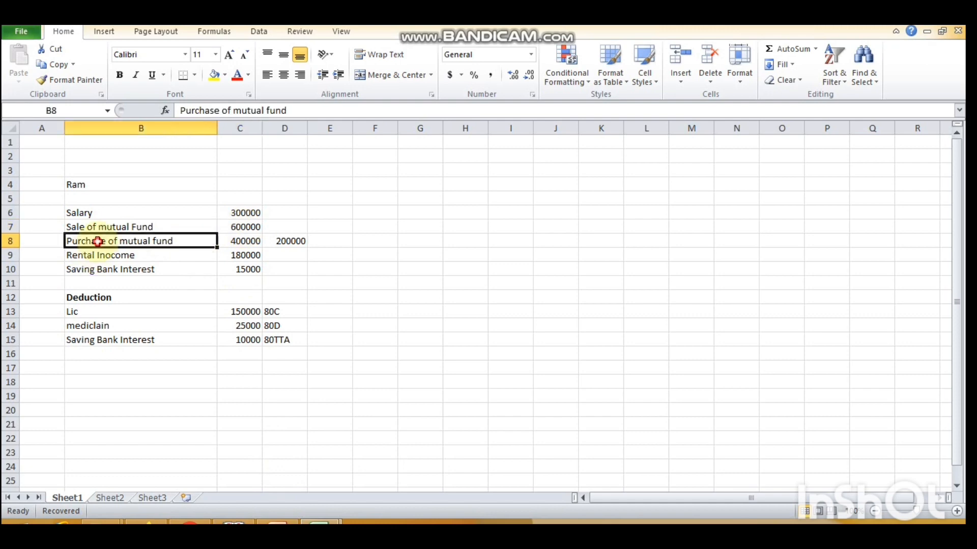
{"action": "left_click", "coordinate": [228, 244]}
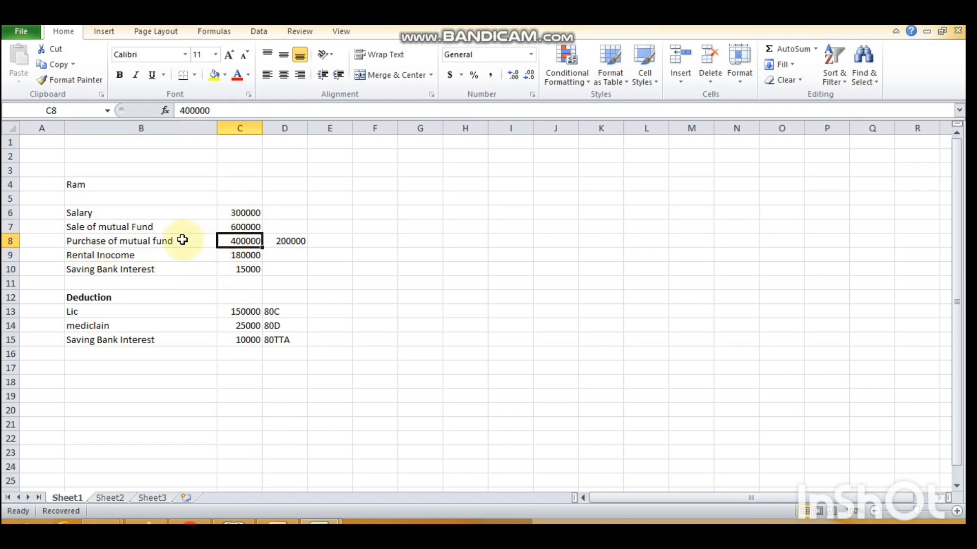
{"action": "left_click", "coordinate": [131, 228]}
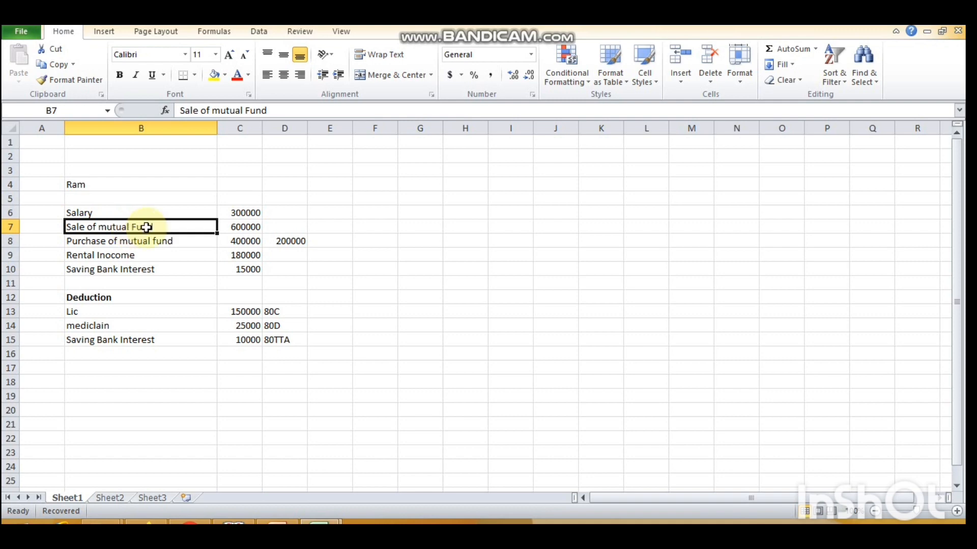
- Check the mutual fund gain in the Excel worksheet, return to the e-Filing portal in Chrome and continue with the selected section 111A asset type
{"action": "left_click", "coordinate": [286, 239]}
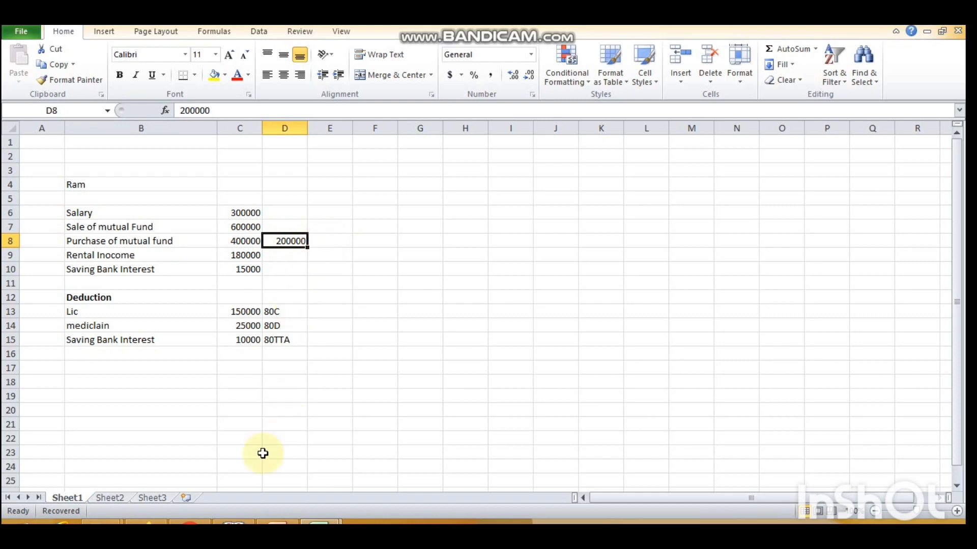
{"action": "mouse_move", "coordinate": [190, 521]}
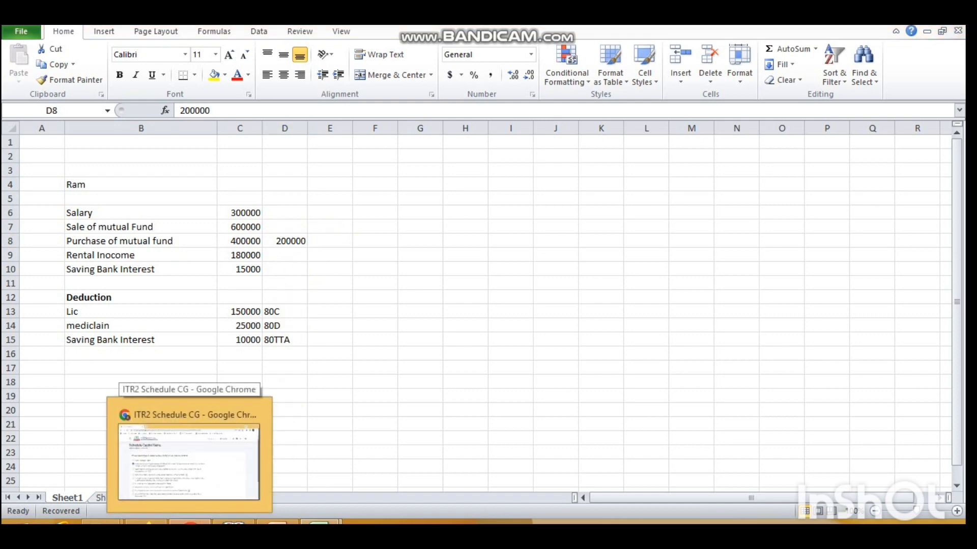
{"action": "left_click", "coordinate": [192, 425]}
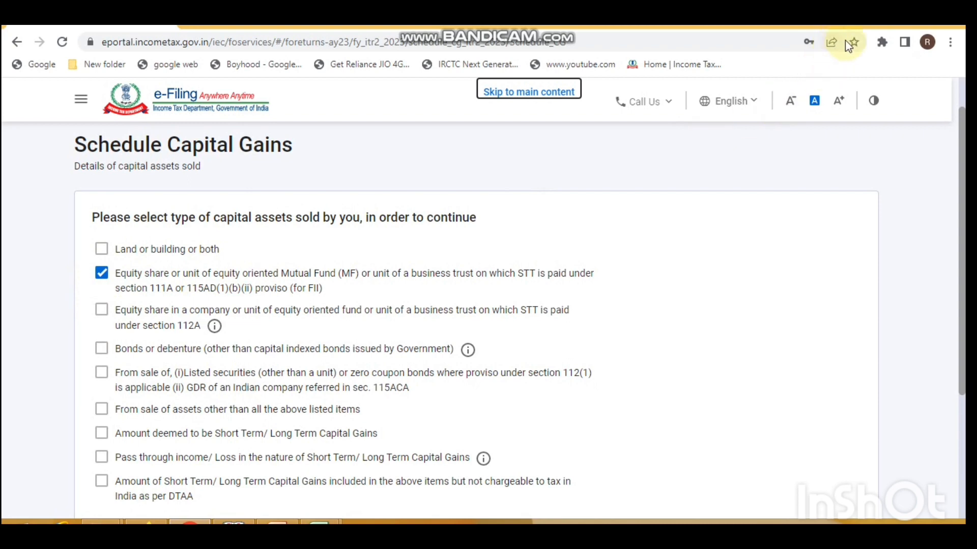
{"action": "scroll", "coordinate": [824, 377], "scroll_direction": "down", "scroll_amount": 2}
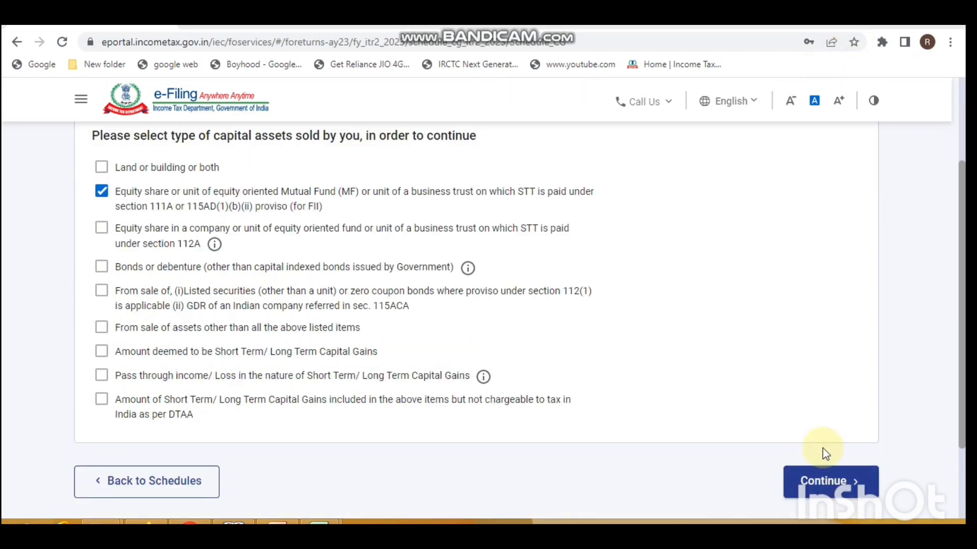
{"action": "left_click", "coordinate": [820, 481]}
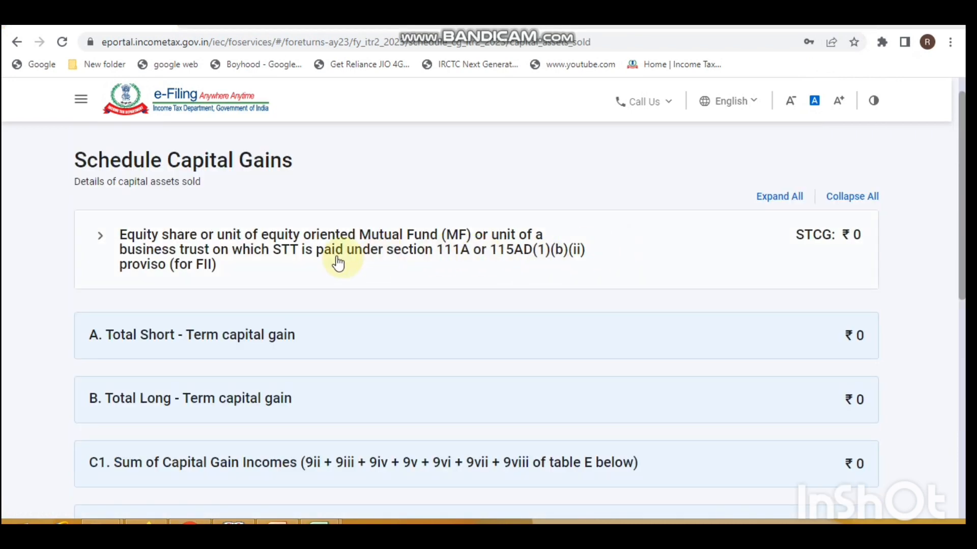
- Open the equity share and mutual fund sale entry for editing and select Section 111A for adding the details
{"action": "left_click", "coordinate": [302, 251]}
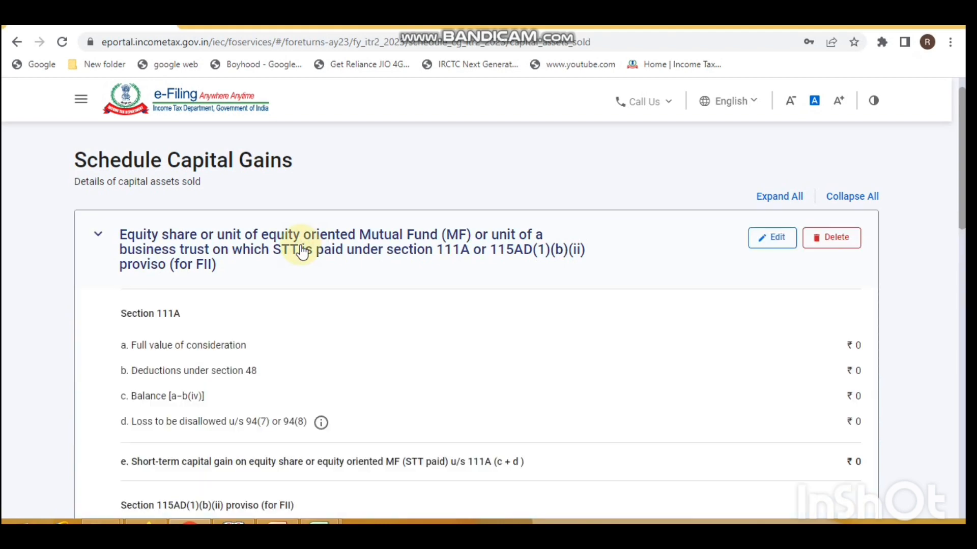
{"action": "left_click", "coordinate": [771, 249]}
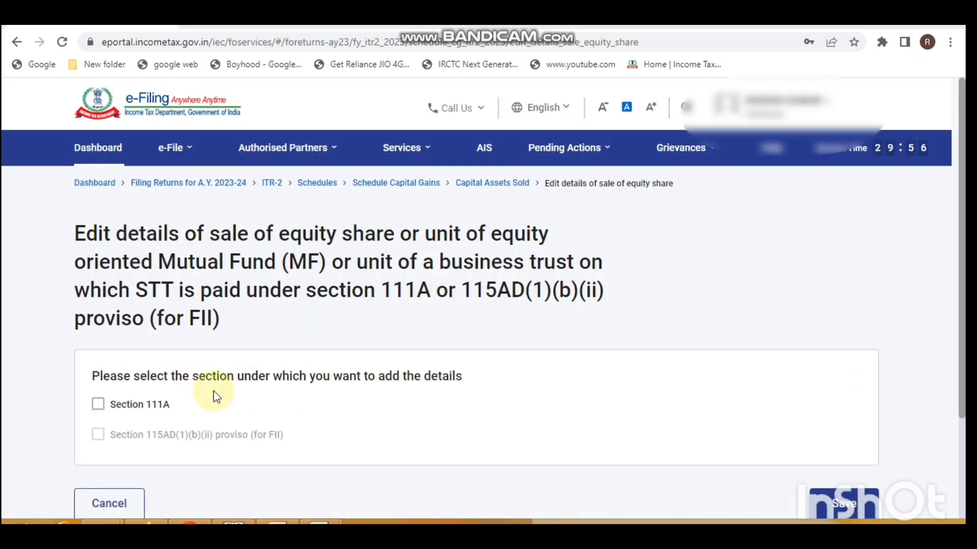
{"action": "left_click", "coordinate": [99, 406]}
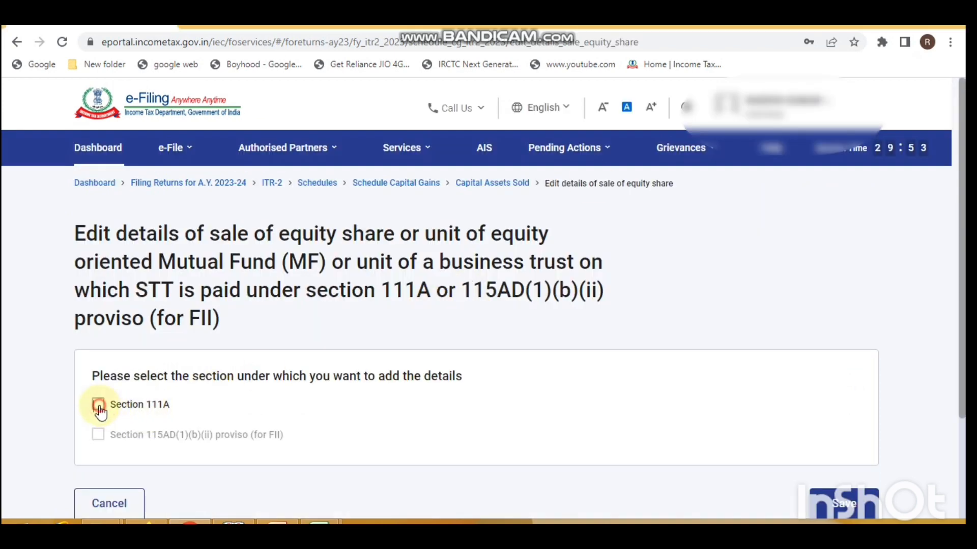
{"action": "left_click", "coordinate": [99, 405]}
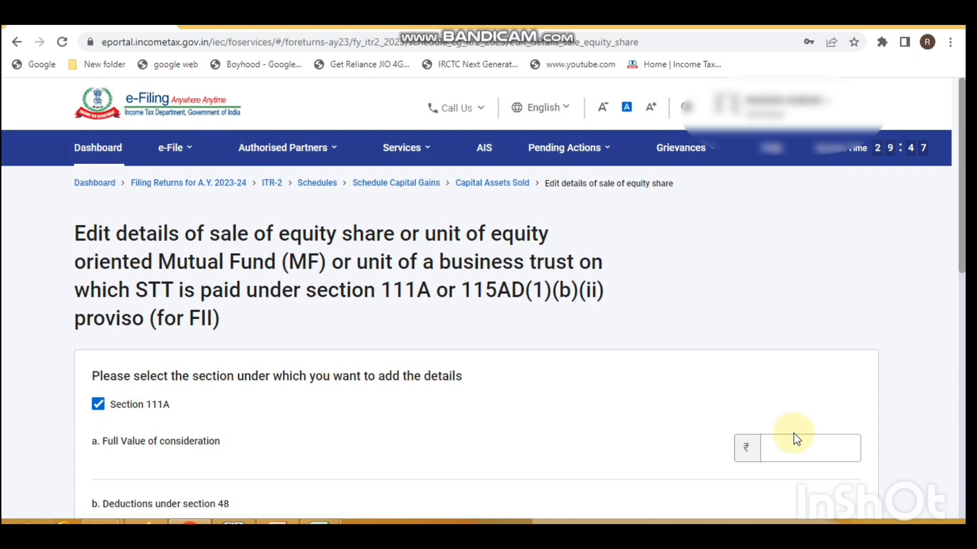
- Enter 600000 as the full value of consideration under Section 111A
{"action": "left_click_drag", "start_coordinate": [962, 265], "coordinate": [963, 277]}
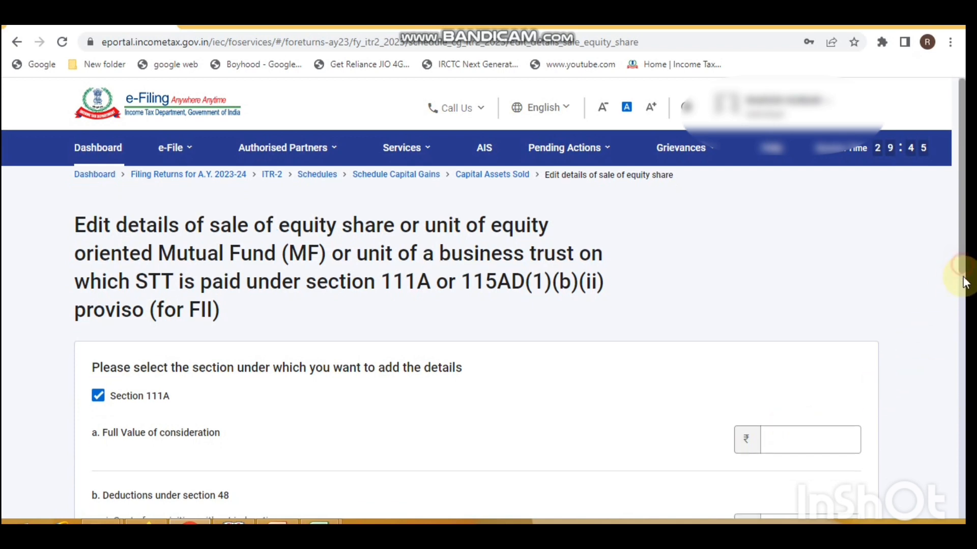
{"action": "scroll", "coordinate": [917, 146], "scroll_direction": "down", "scroll_amount": 3}
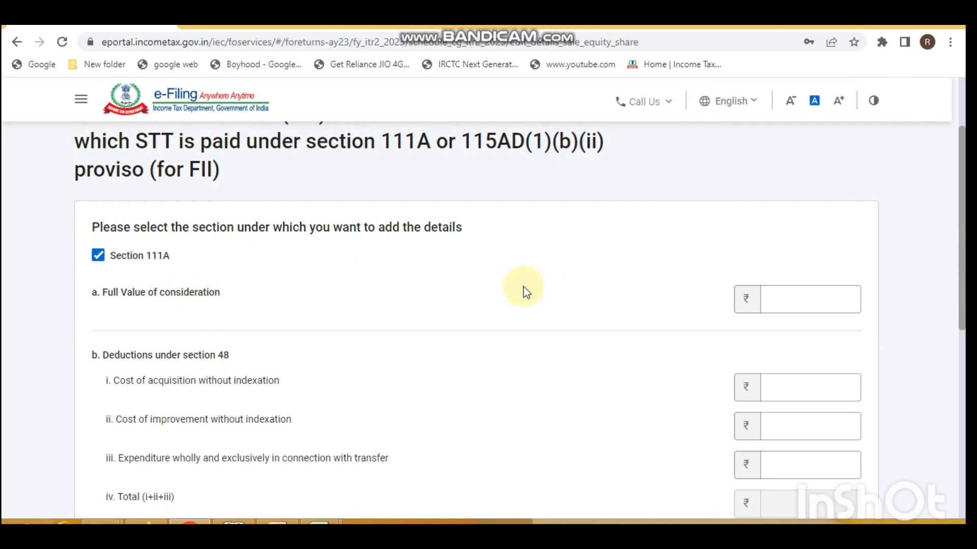
{"action": "left_click", "coordinate": [796, 300]}
{"action": "type", "text": "6"}
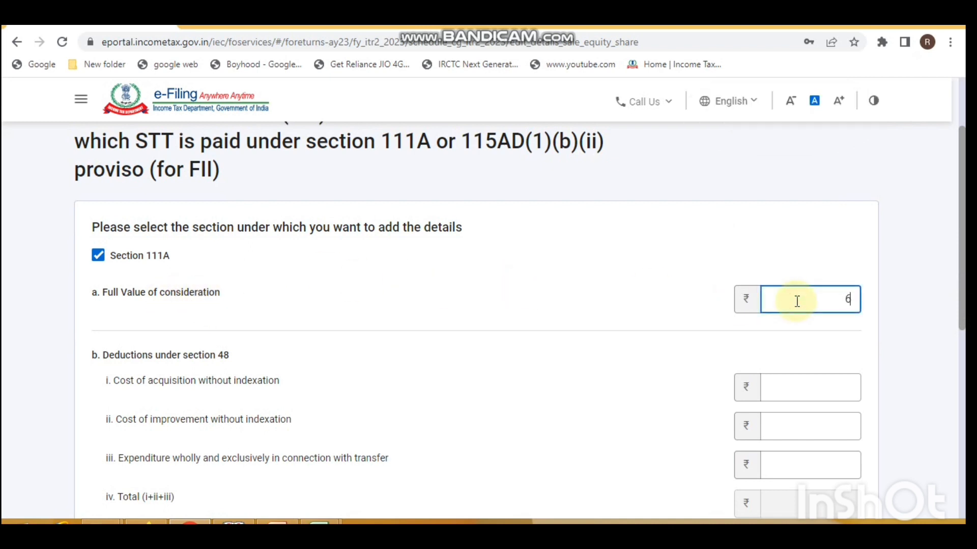
{"action": "type", "text": "00000"}
{"action": "left_click", "coordinate": [582, 390]}
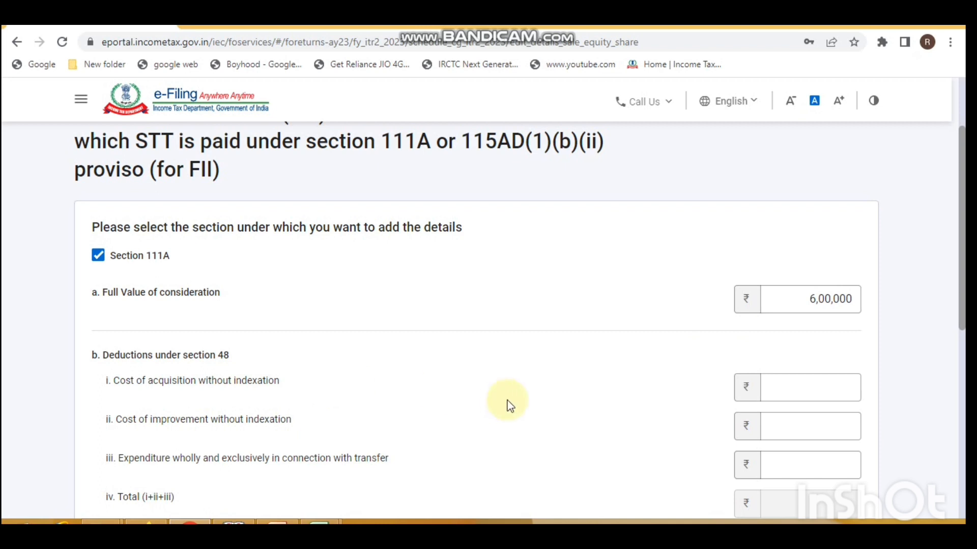
- Enter 400000 as the cost of acquisition without indexation under the section 48 deductions
{"action": "left_click", "coordinate": [805, 394]}
{"action": "type", "text": "4,00,00"}
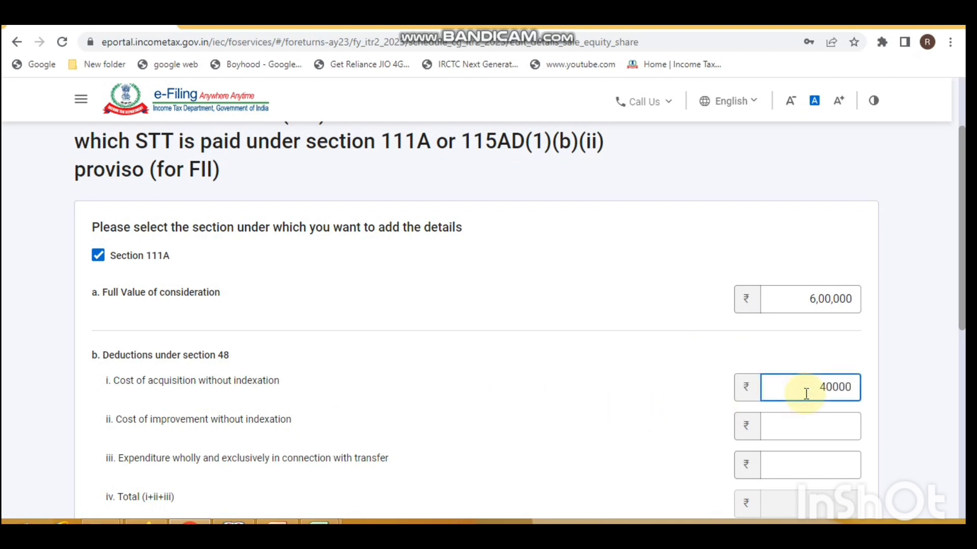
{"action": "type", "text": "0"}
{"action": "left_click", "coordinate": [687, 402]}
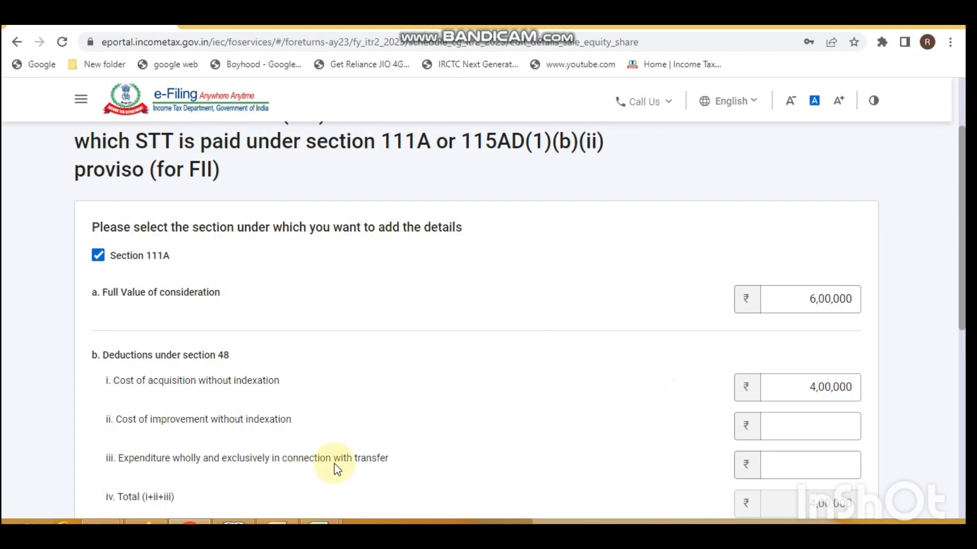
- Review the remaining Section 111A fields, save the sale details and confirm Schedule Capital Gains
{"action": "left_click", "coordinate": [780, 465]}
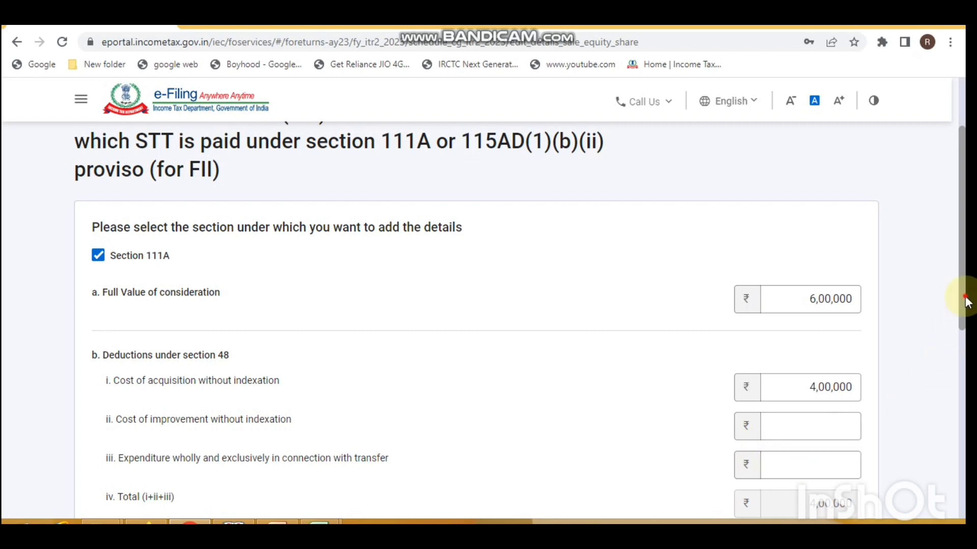
{"action": "scroll", "coordinate": [967, 359], "scroll_direction": "down", "scroll_amount": 1}
{"action": "scroll", "coordinate": [965, 401], "scroll_direction": "down", "scroll_amount": 4}
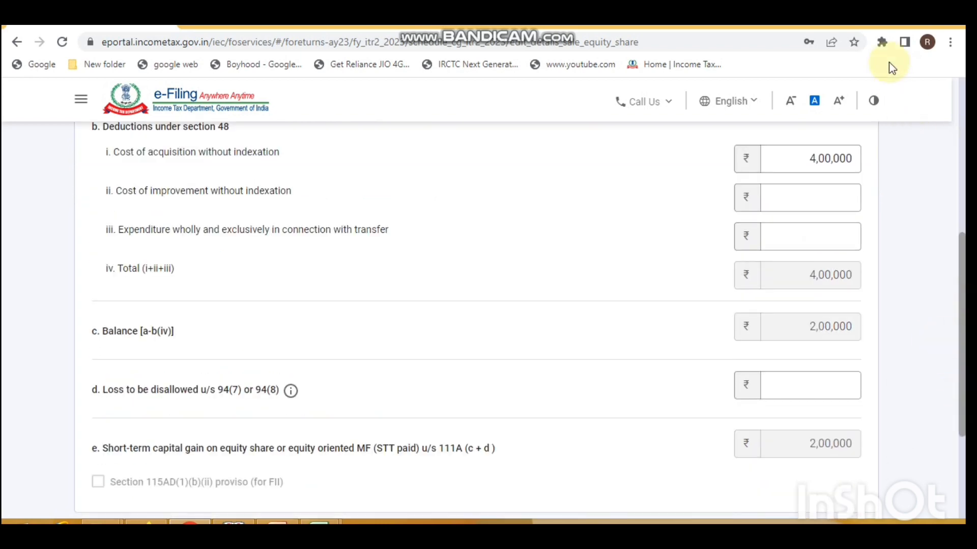
{"action": "scroll", "coordinate": [349, 323], "scroll_direction": "down", "scroll_amount": 2}
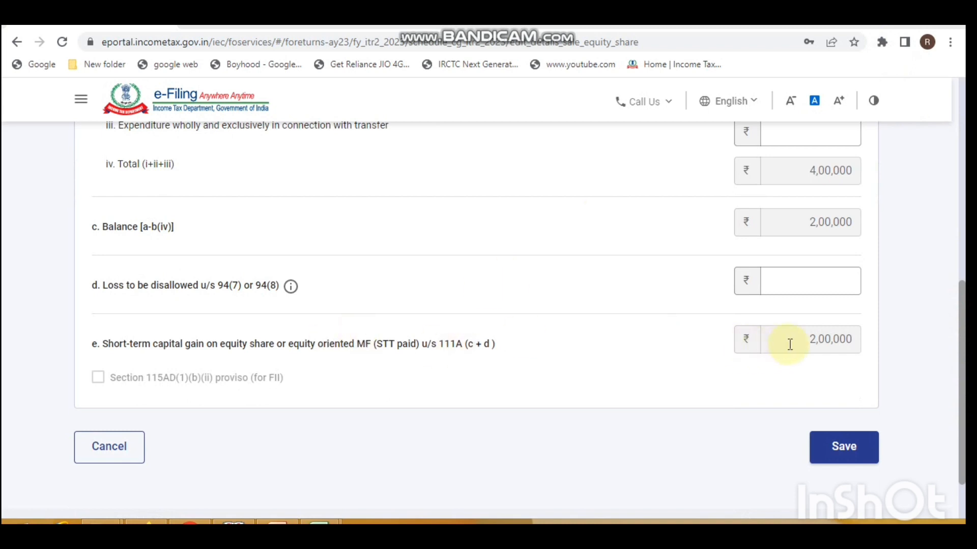
{"action": "left_click", "coordinate": [841, 458]}
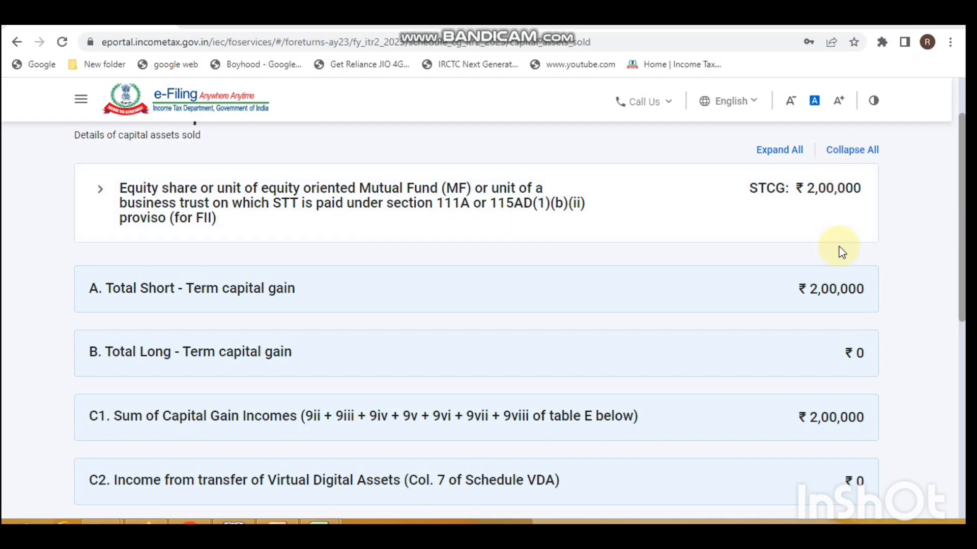
{"action": "scroll", "coordinate": [844, 203], "scroll_direction": "down", "scroll_amount": 7}
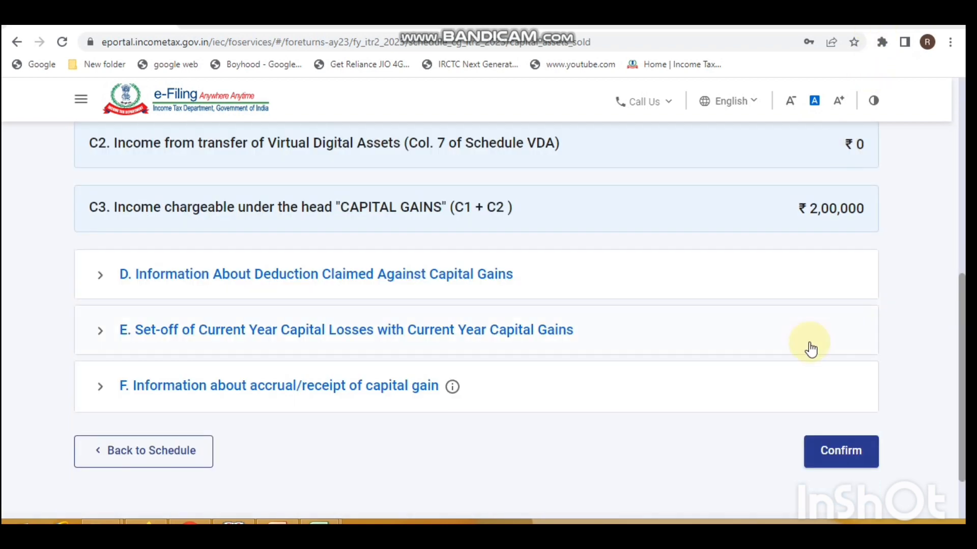
{"action": "left_click", "coordinate": [832, 448]}
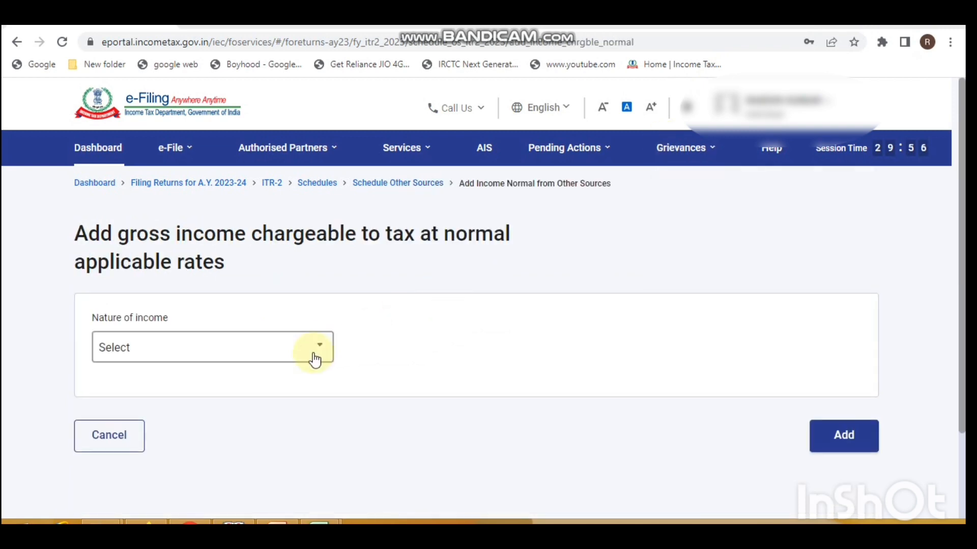
- Choose Interest, Gross as the nature of income from other sources and enter 15000 as savings bank interest
{"action": "left_click", "coordinate": [316, 360]}
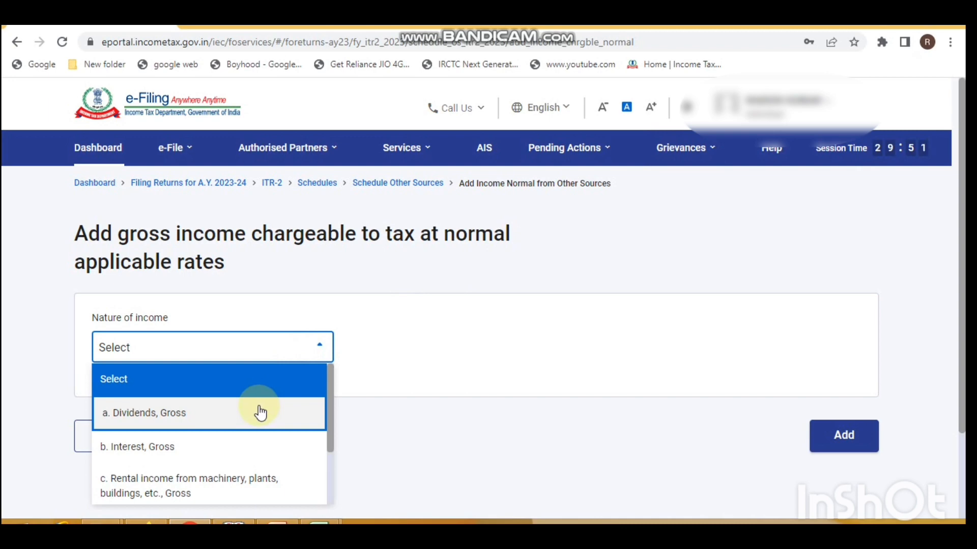
{"action": "key", "text": "Down"}
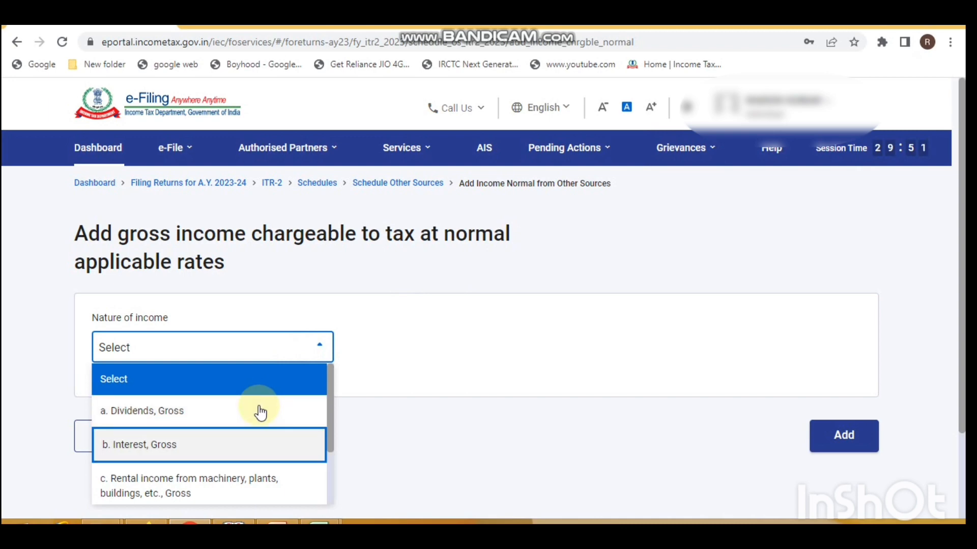
{"action": "left_click", "coordinate": [229, 448]}
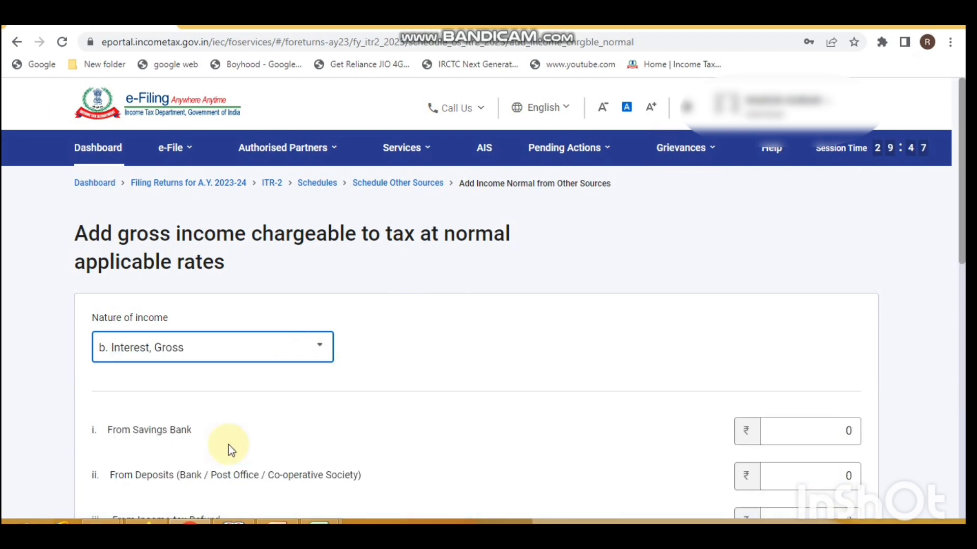
{"action": "left_click", "coordinate": [850, 432]}
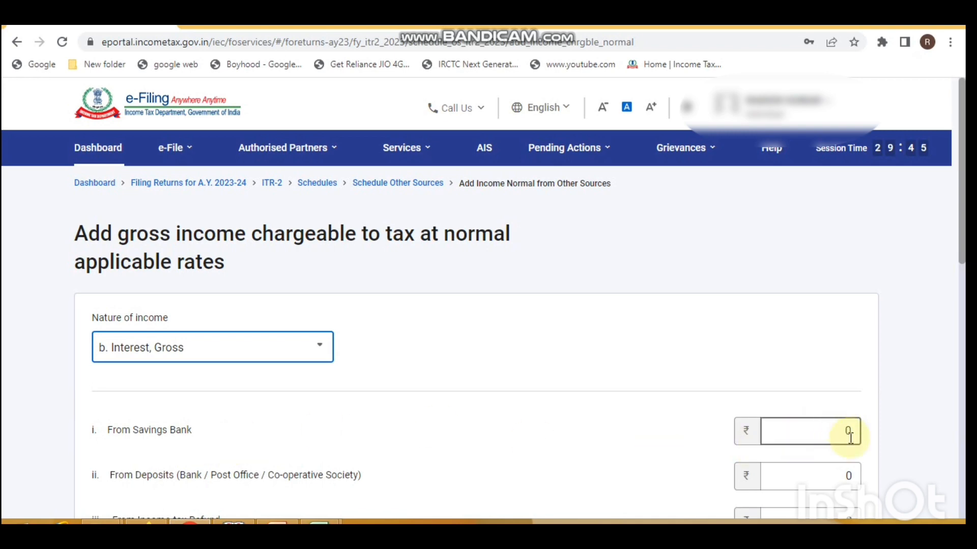
{"action": "type", "text": "15000"}
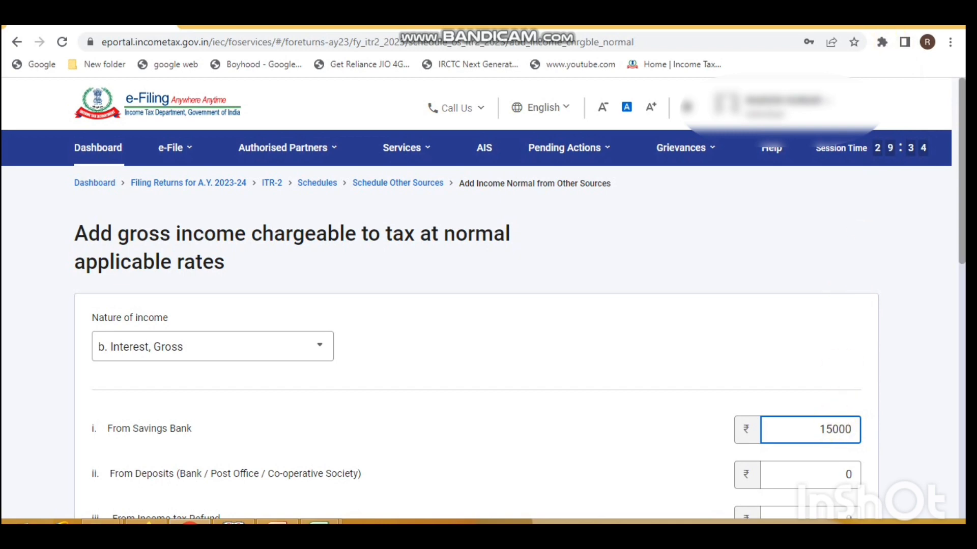
{"action": "scroll", "coordinate": [845, 358], "scroll_direction": "down", "scroll_amount": 10}
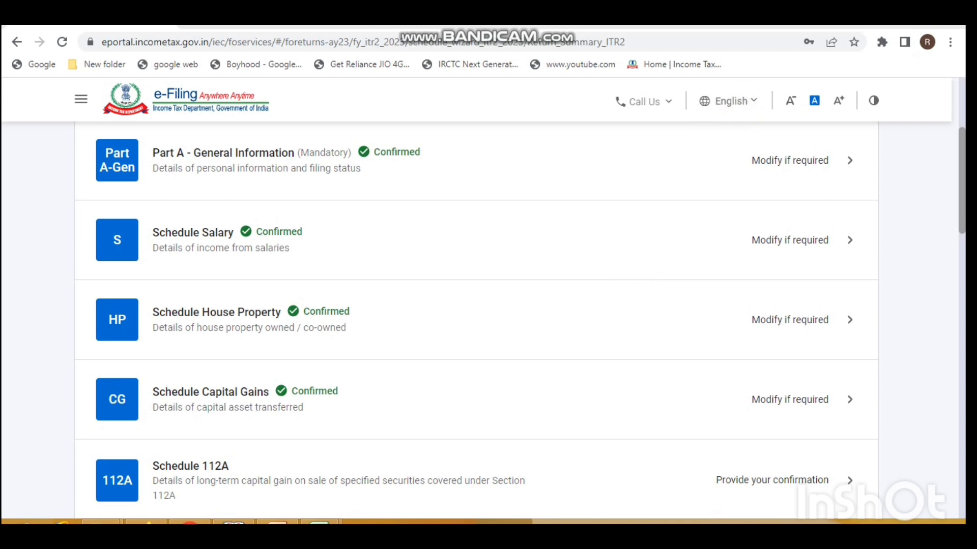
- Open Schedule 80D from the schedule list and answer No to the senior citizen question for self and family
{"action": "scroll", "coordinate": [476, 320], "scroll_direction": "down", "scroll_amount": 10}
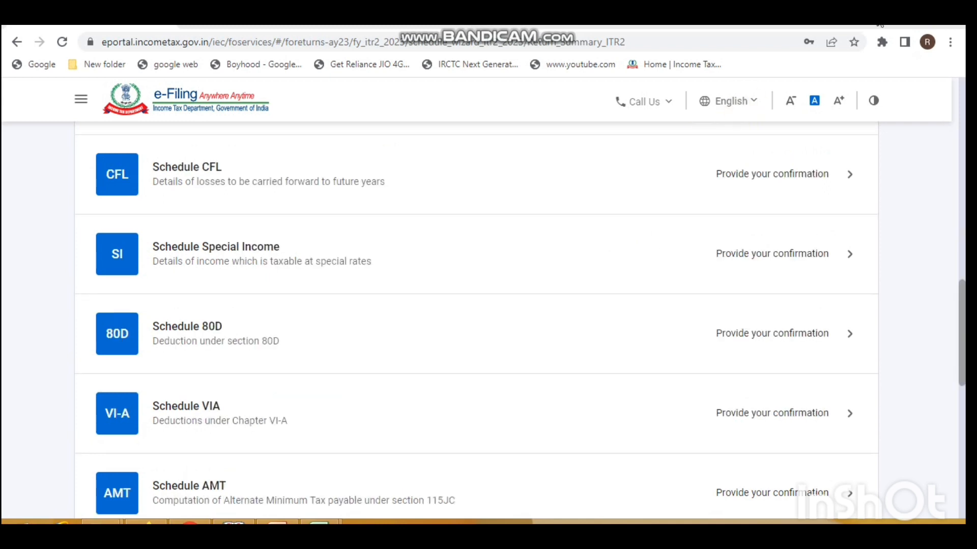
{"action": "left_click", "coordinate": [245, 339]}
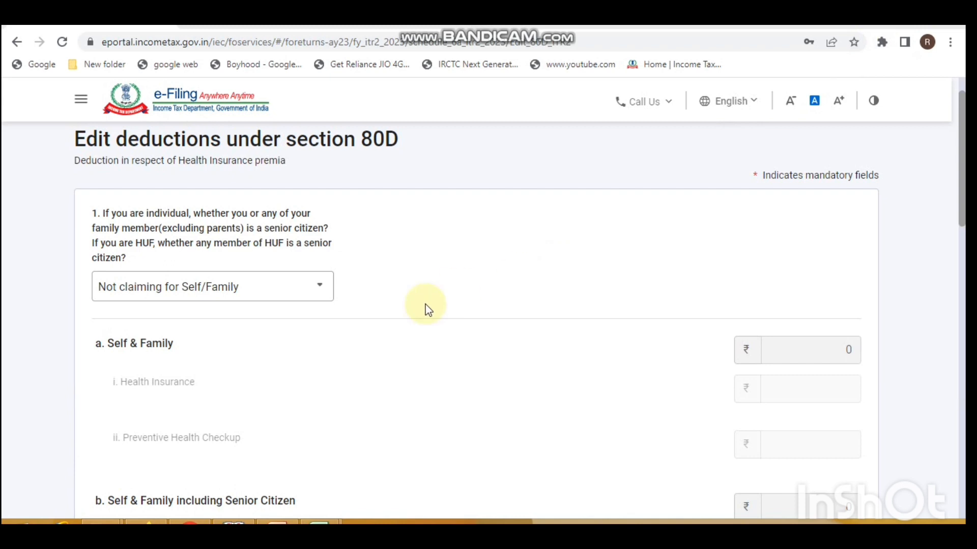
{"action": "left_click", "coordinate": [268, 299]}
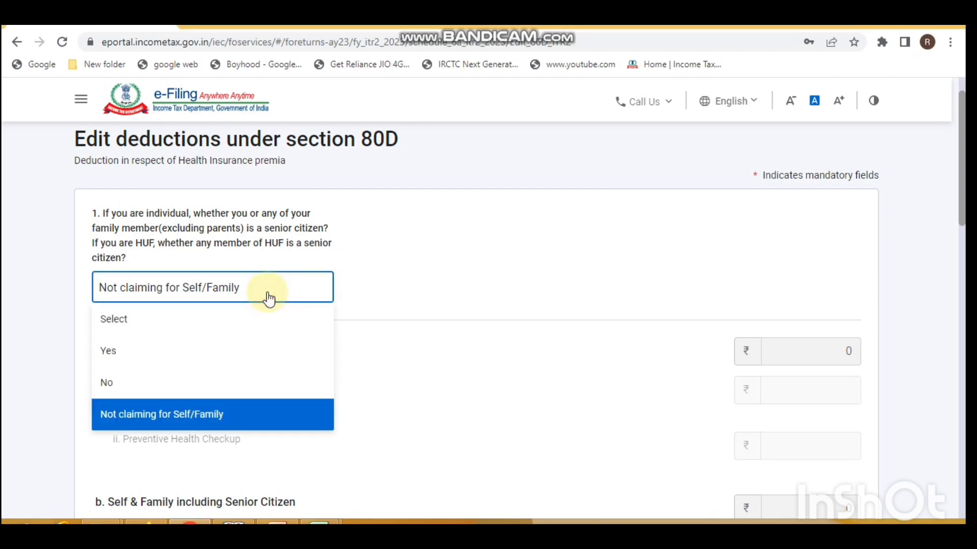
{"action": "left_click", "coordinate": [201, 387]}
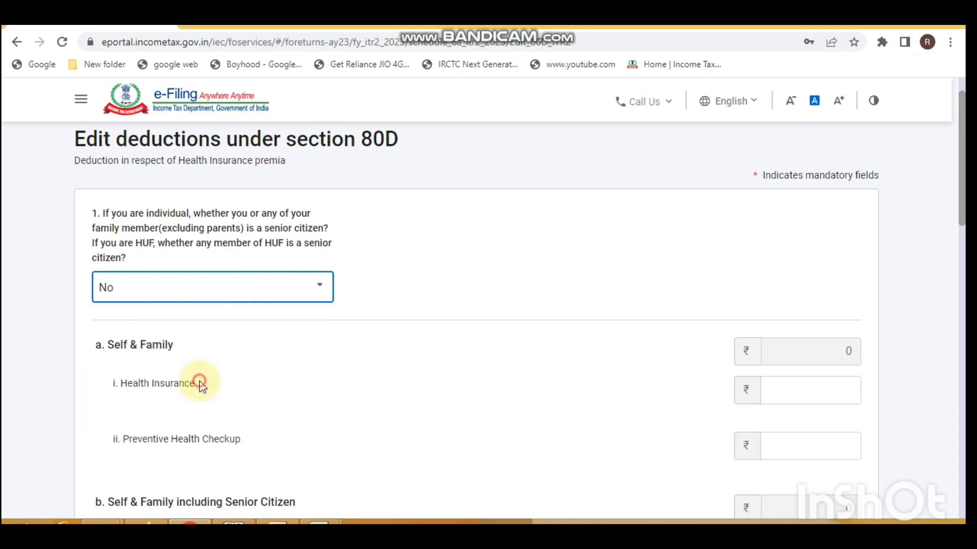
- Enter 25000 as the health insurance deduction for self and family and save the section 80D details
{"action": "left_click", "coordinate": [839, 388]}
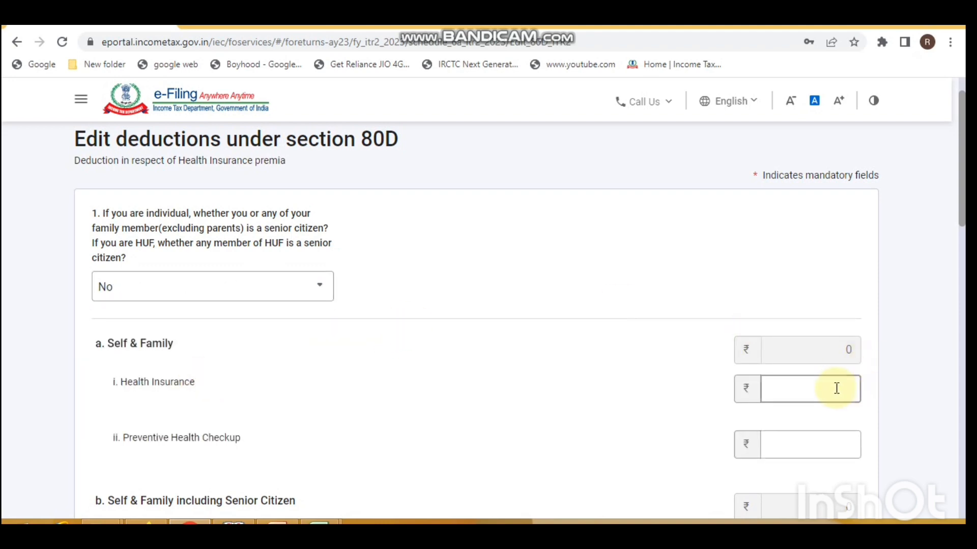
{"action": "type", "text": "25000"}
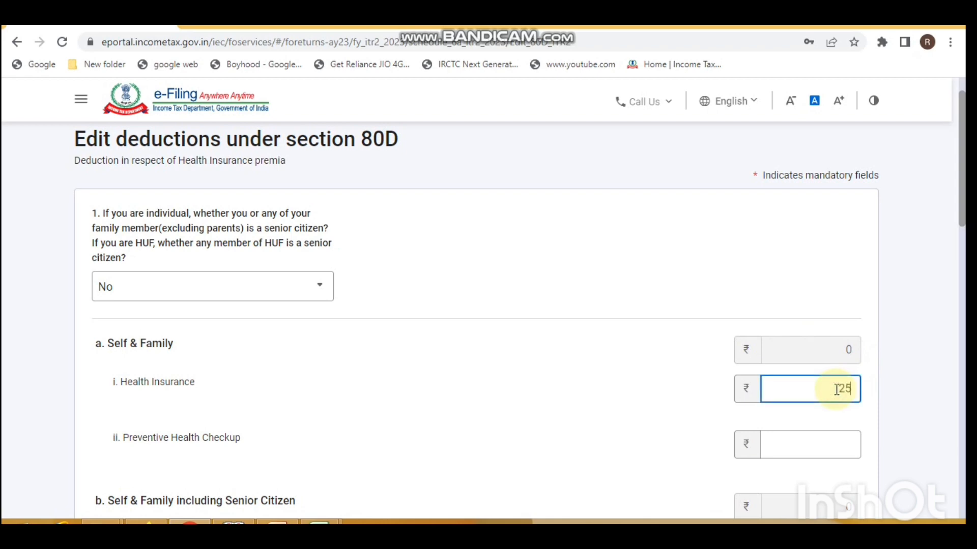
{"action": "left_click", "coordinate": [639, 406]}
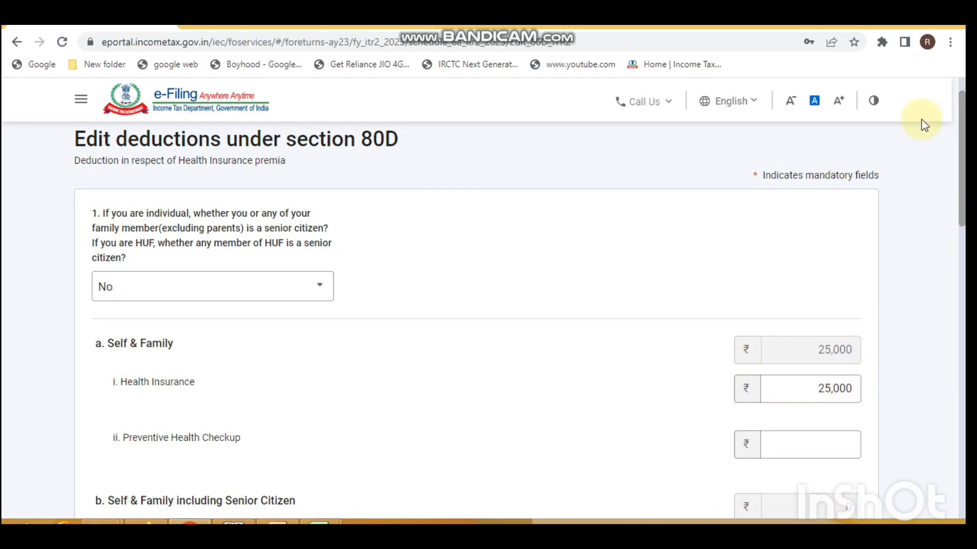
{"action": "scroll", "coordinate": [837, 420], "scroll_direction": "down", "scroll_amount": 10}
{"action": "left_click", "coordinate": [843, 468]}
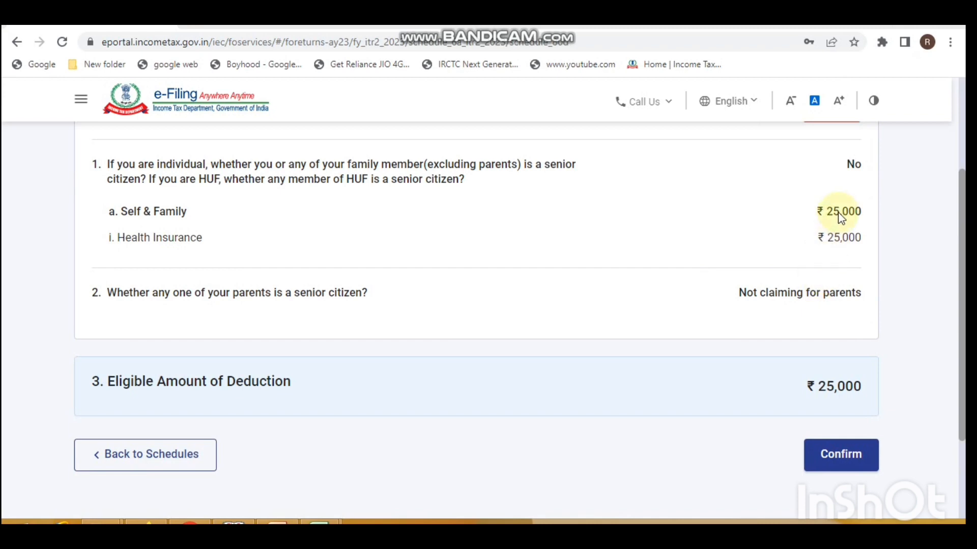
- Confirm Schedule 80D and add an 80C deduction with 150000 as the amount of investment in Part B of Schedule VI-A
{"action": "left_click", "coordinate": [841, 455]}
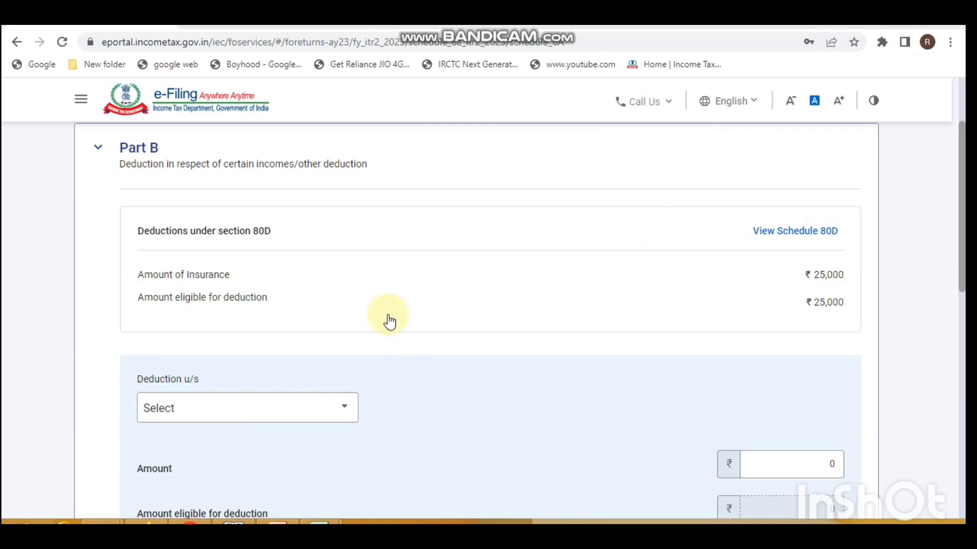
{"action": "left_click", "coordinate": [289, 410]}
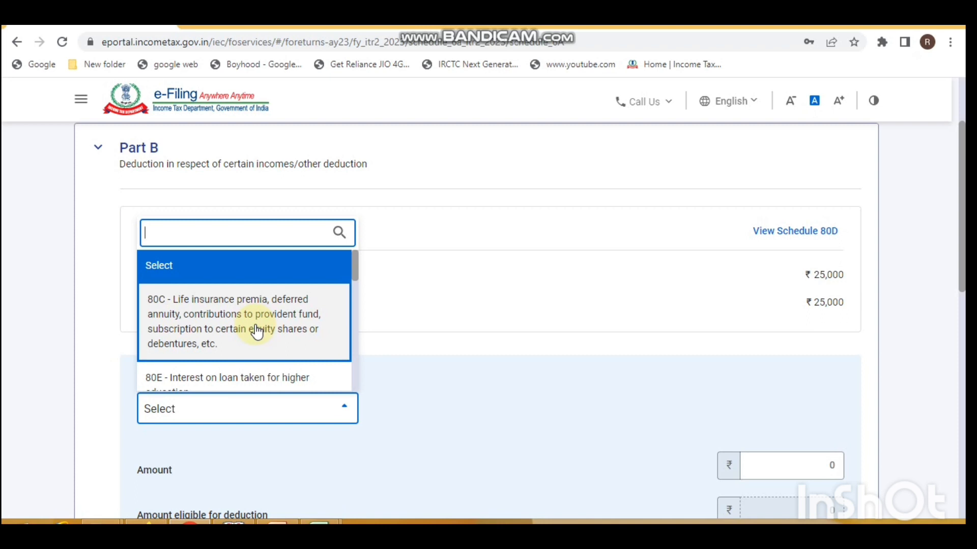
{"action": "left_click", "coordinate": [257, 333]}
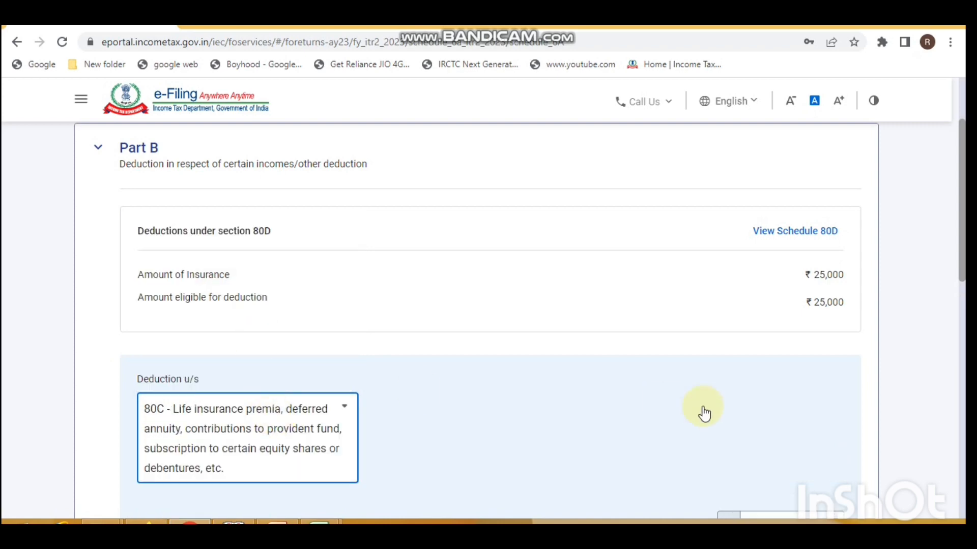
{"action": "left_click_drag", "start_coordinate": [962, 262], "coordinate": [965, 327]}
{"action": "left_click", "coordinate": [819, 355]}
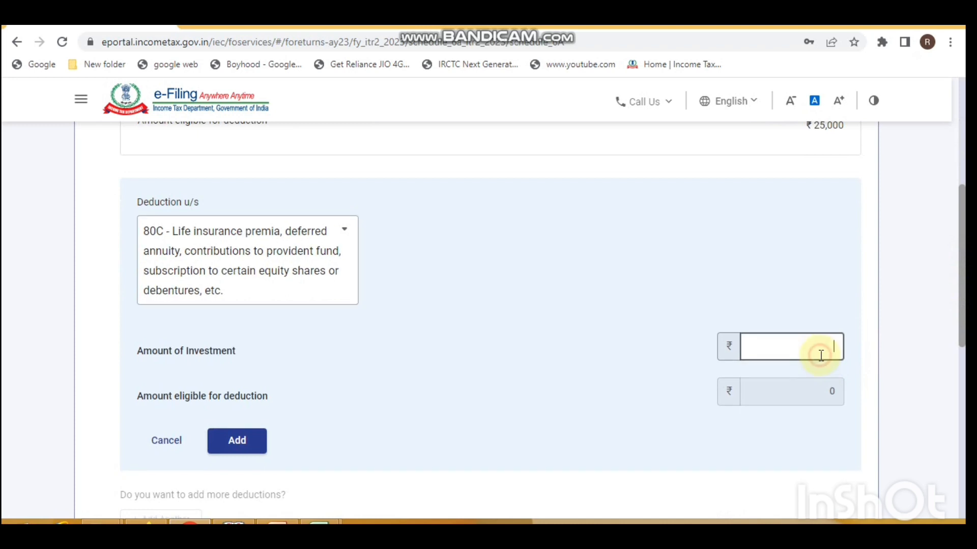
{"action": "type", "text": "150000"}
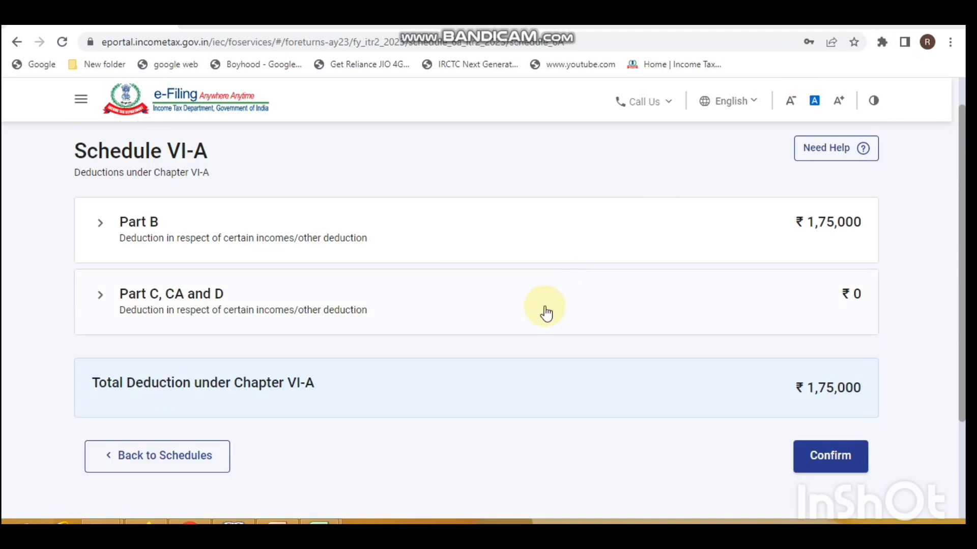
- Enter 10000 as the 80TTA savings bank interest in Part C, CA and D of Schedule VI-A
{"action": "left_click", "coordinate": [167, 311]}
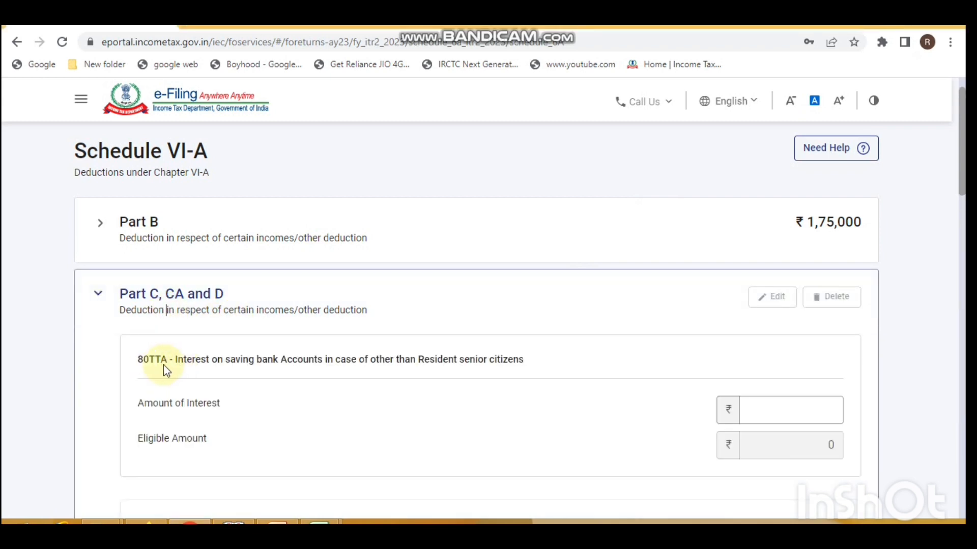
{"action": "left_click", "coordinate": [785, 412]}
{"action": "type", "text": "10000"}
{"action": "left_click", "coordinate": [872, 345]}
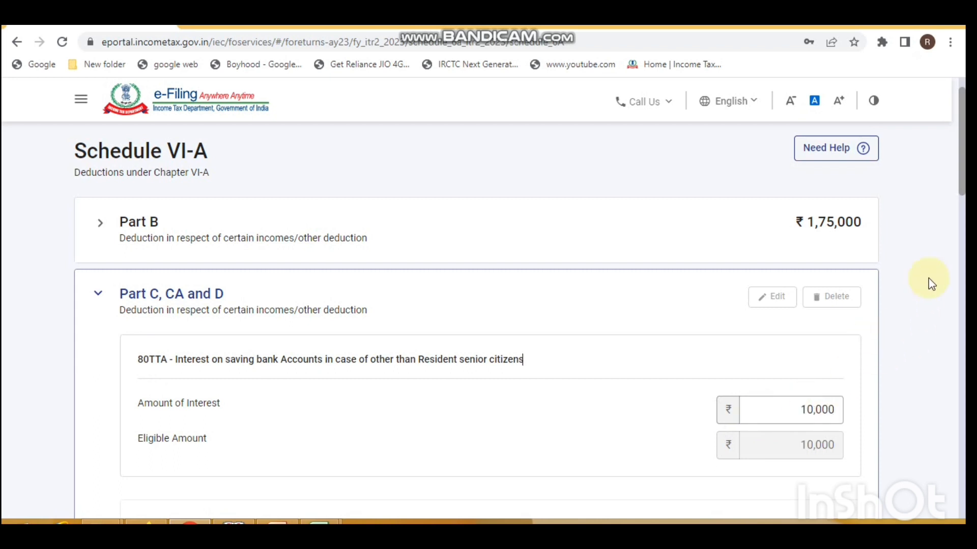
{"action": "scroll", "coordinate": [824, 82], "scroll_direction": "down", "scroll_amount": 6}
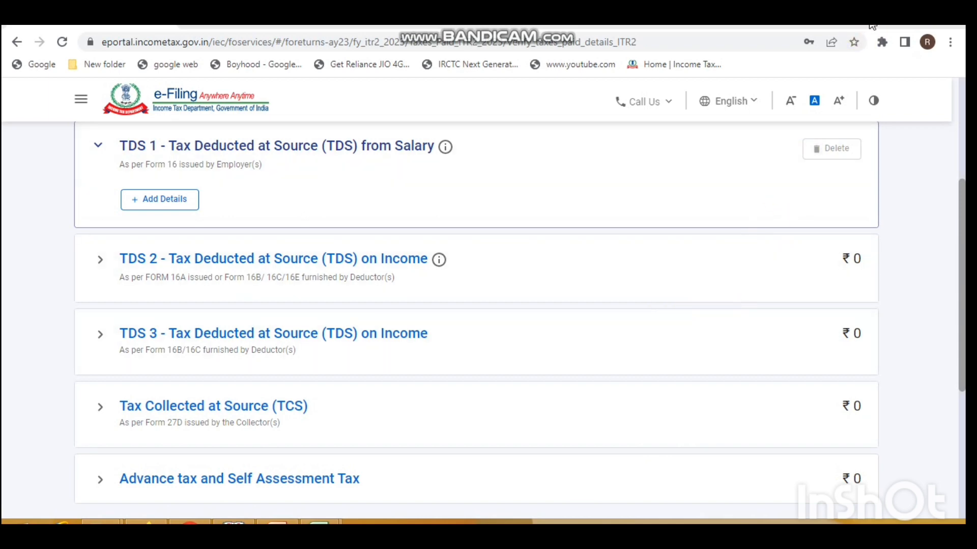
- Confirm the Tax Paid schedule and review the computation of total income in Part B - TI
{"action": "scroll", "coordinate": [832, 315], "scroll_direction": "down", "scroll_amount": 3}
{"action": "left_click", "coordinate": [832, 469]}
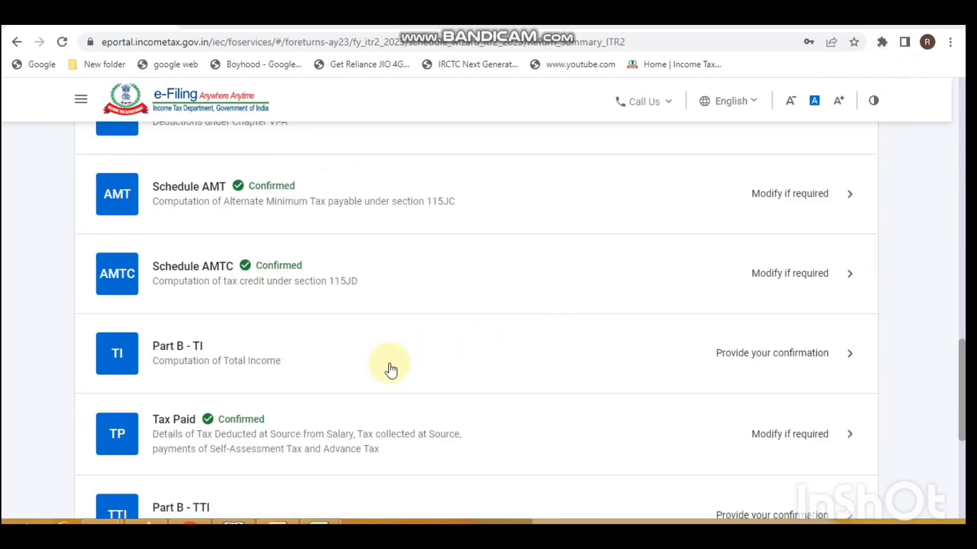
{"action": "left_click", "coordinate": [271, 365]}
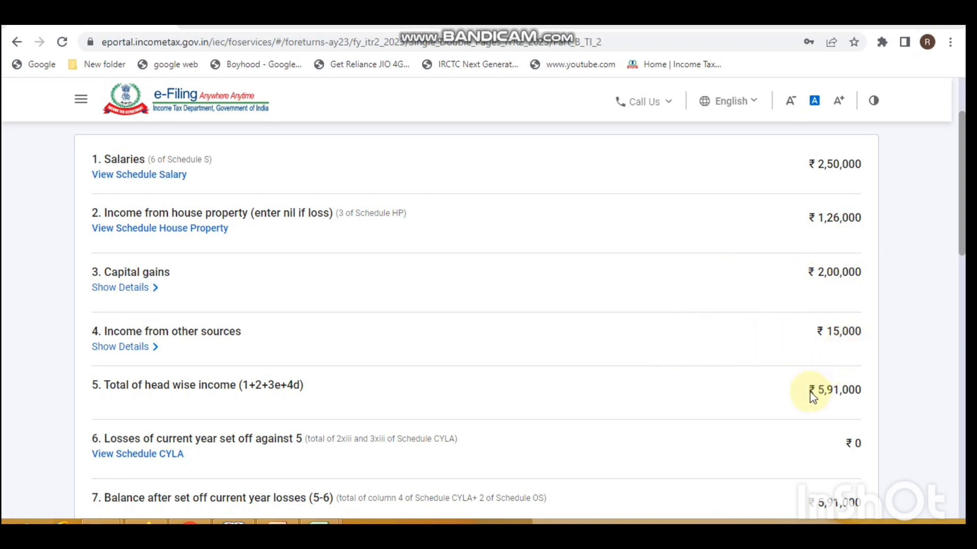
{"action": "left_click_drag", "start_coordinate": [960, 239], "coordinate": [966, 340]}
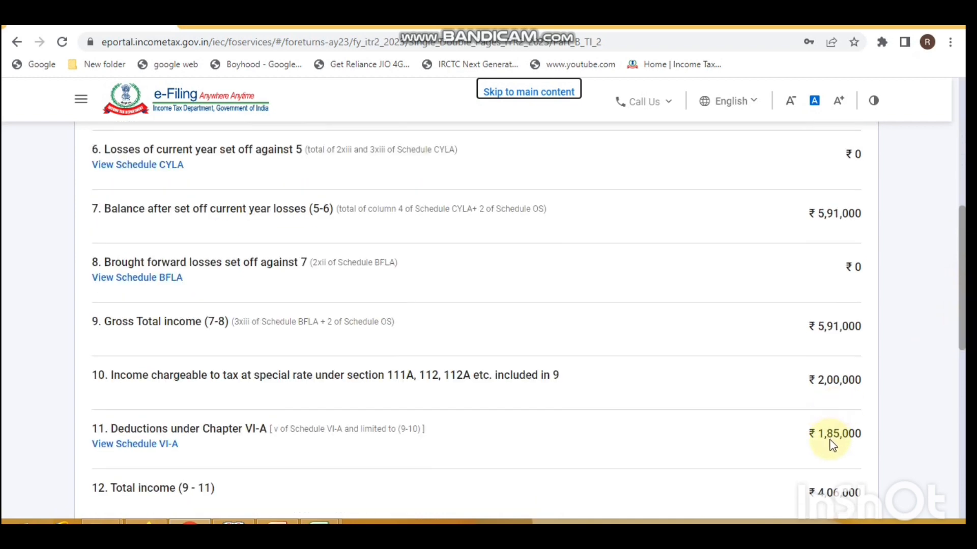
{"action": "left_click_drag", "start_coordinate": [962, 327], "coordinate": [961, 384]}
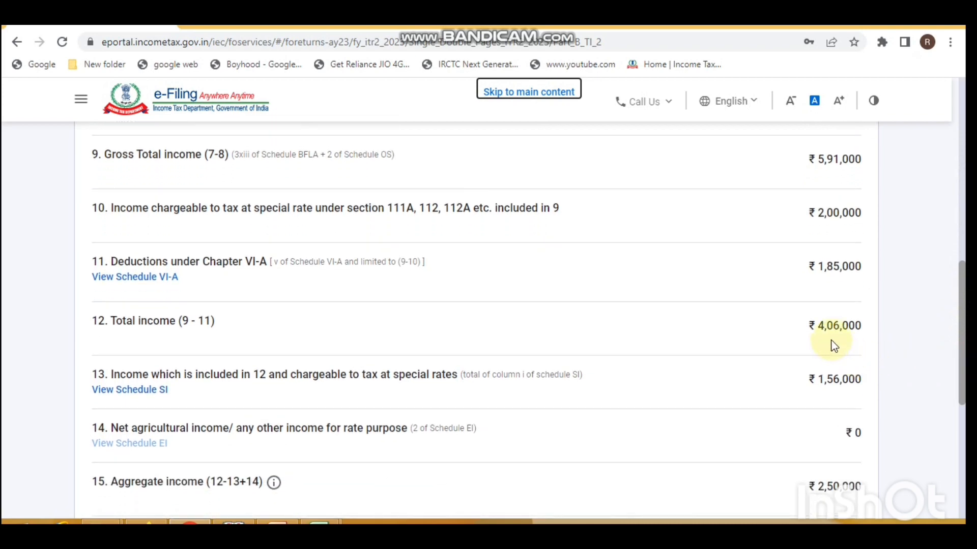
{"action": "left_click_drag", "start_coordinate": [966, 375], "coordinate": [966, 443]}
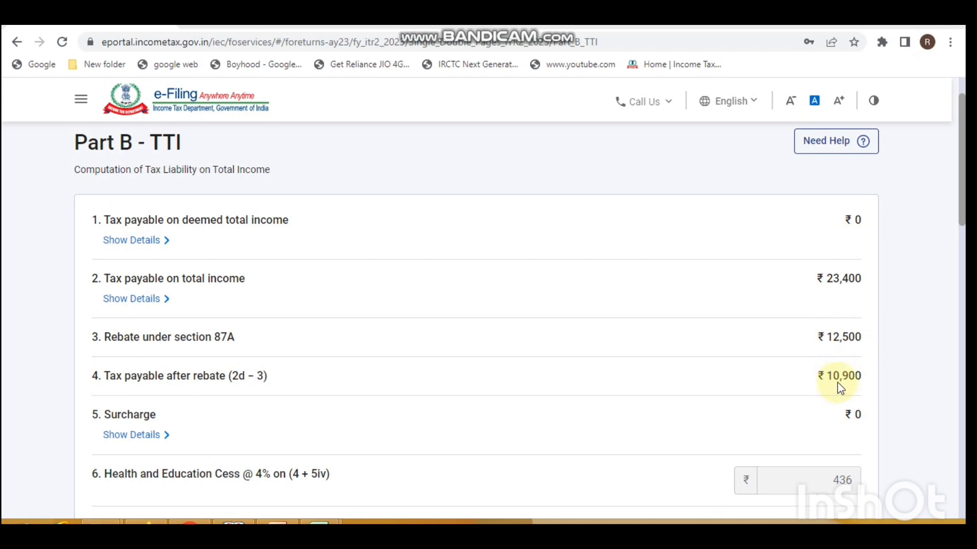
- Choose to pay the tax now from Part B - TTI and continue with Self-Assessment Tax (300) for assessment year 2023-24
{"action": "scroll", "coordinate": [488, 315], "scroll_direction": "down", "scroll_amount": 4}
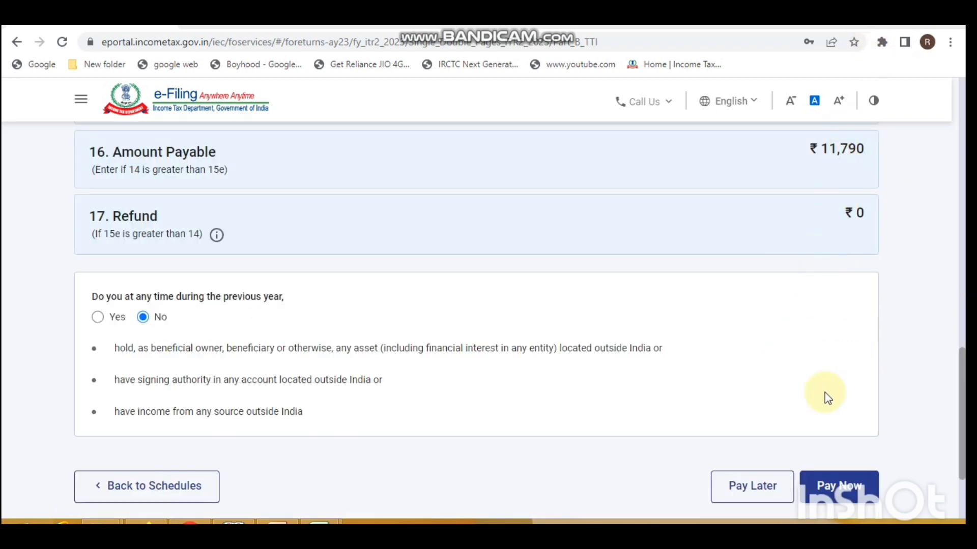
{"action": "left_click", "coordinate": [845, 488]}
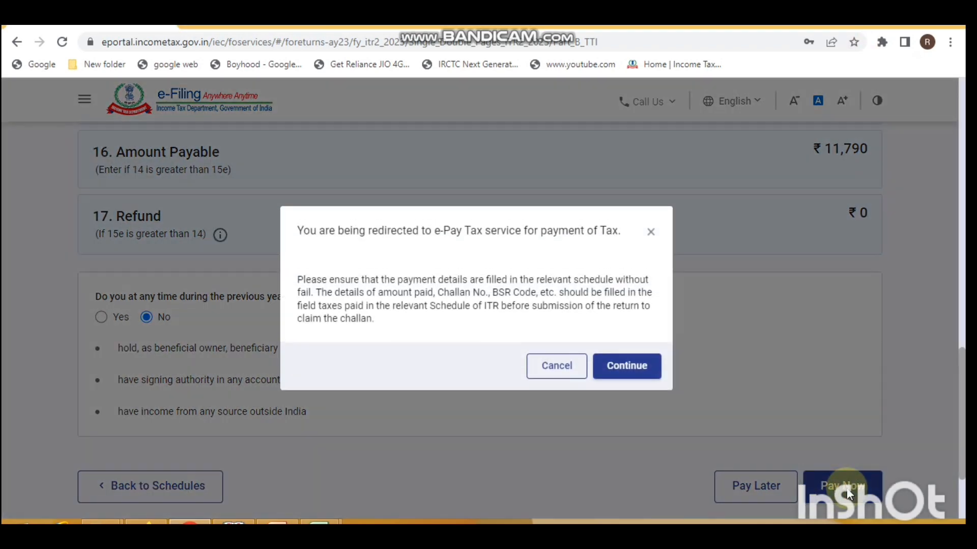
{"action": "left_click", "coordinate": [628, 371]}
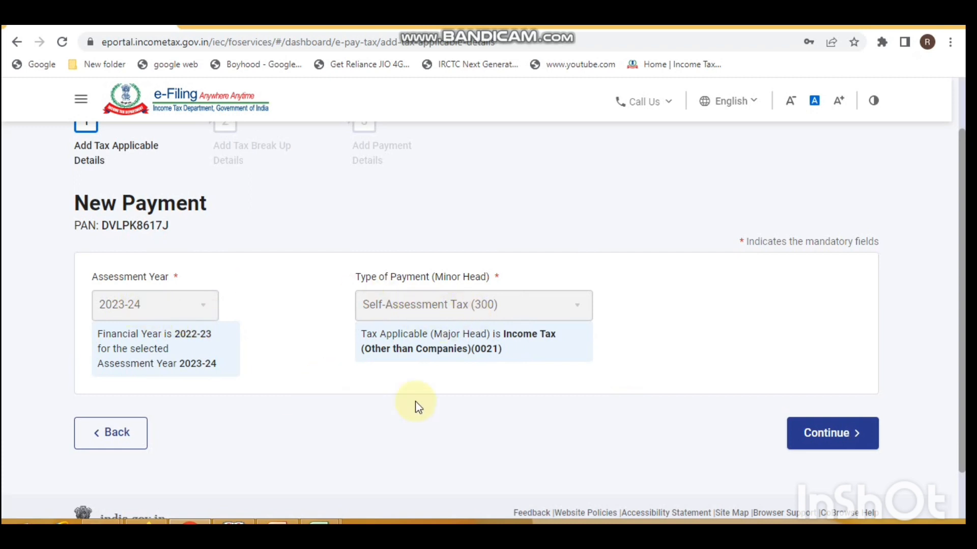
{"action": "left_click", "coordinate": [842, 446]}
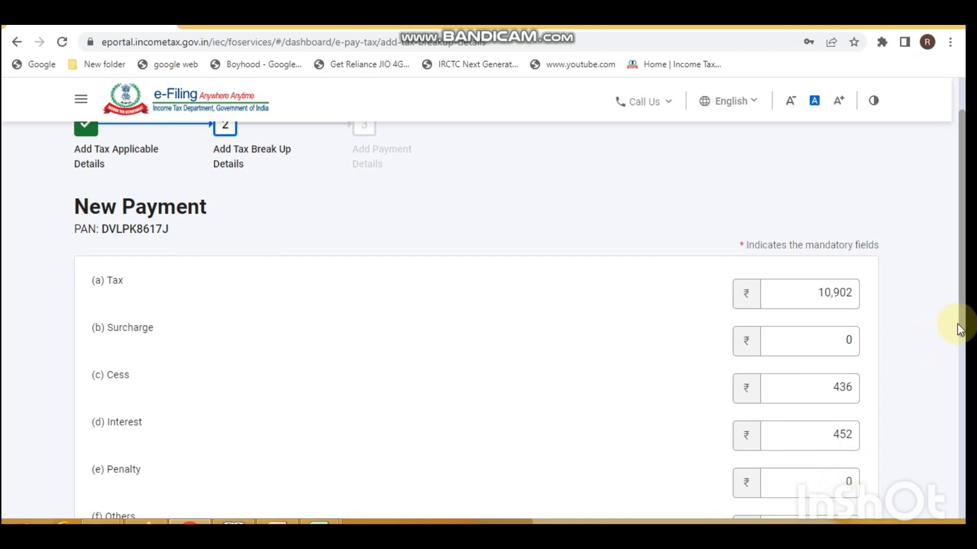
- Review the prefilled tax break-up of the new payment and continue to the payment details
{"action": "scroll", "coordinate": [966, 385], "scroll_direction": "down", "scroll_amount": 2}
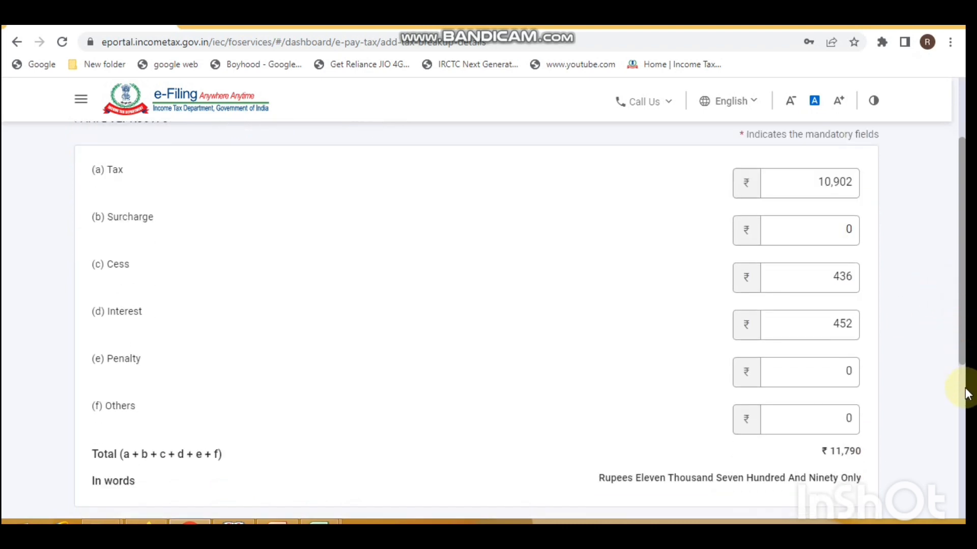
{"action": "scroll", "coordinate": [967, 385], "scroll_direction": "down", "scroll_amount": 2}
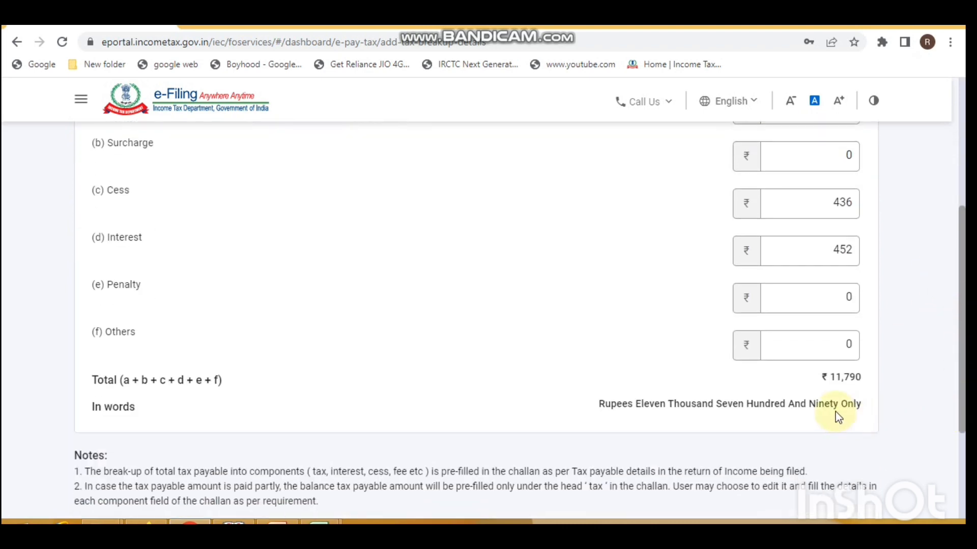
{"action": "scroll", "coordinate": [961, 386], "scroll_direction": "down", "scroll_amount": 2}
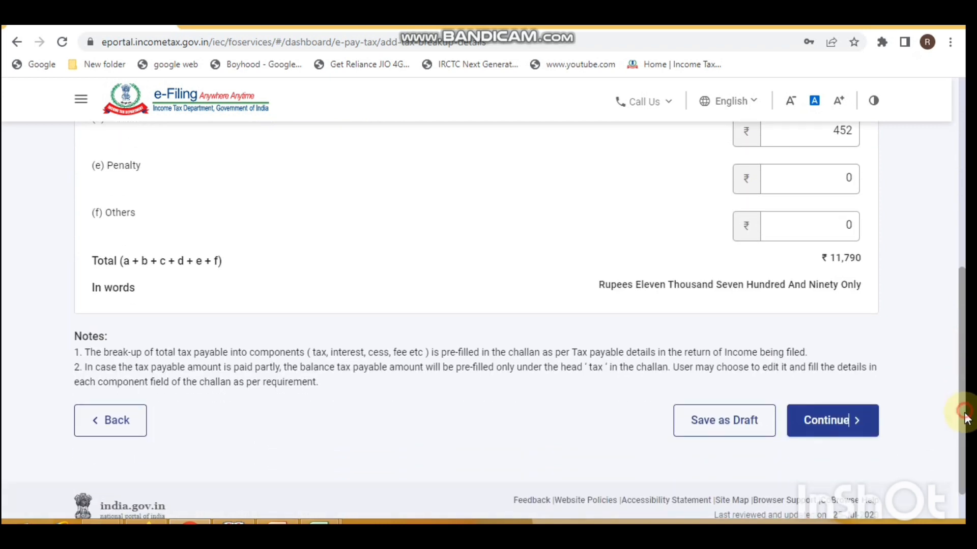
{"action": "left_click", "coordinate": [845, 433]}
{"action": "left_click", "coordinate": [846, 433]}
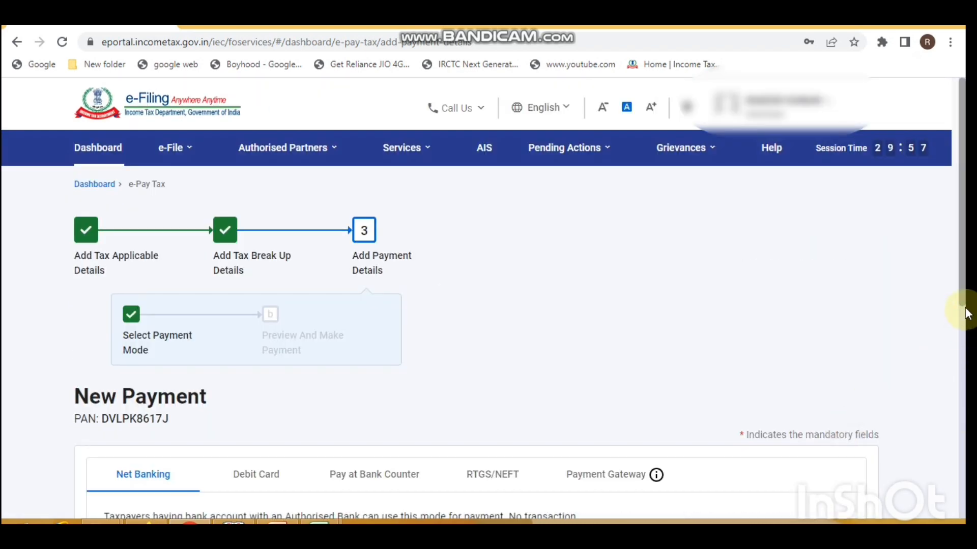
- Select State Bank Of India as the net banking option for the tax payment
{"action": "left_click_drag", "start_coordinate": [959, 294], "coordinate": [960, 413]}
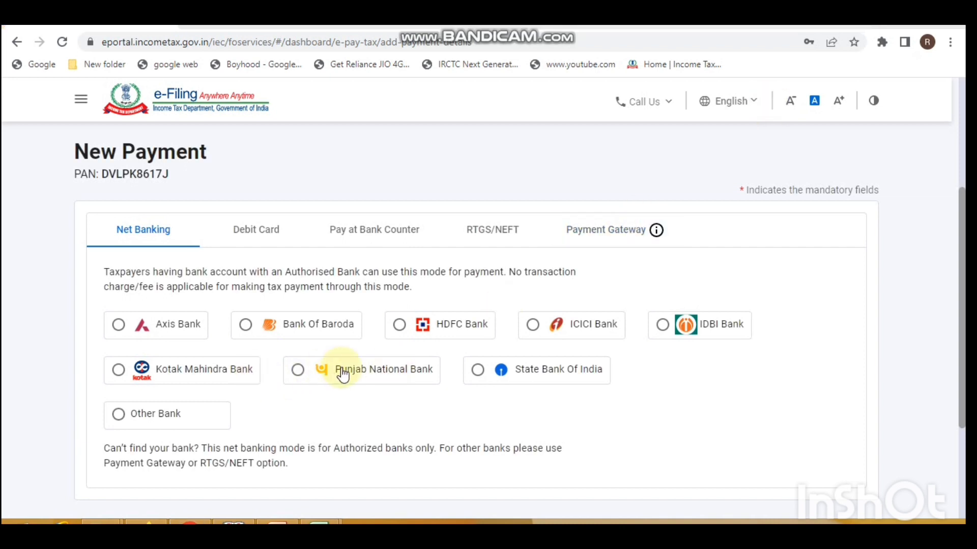
{"action": "left_click", "coordinate": [476, 371]}
{"action": "left_click", "coordinate": [477, 371]}
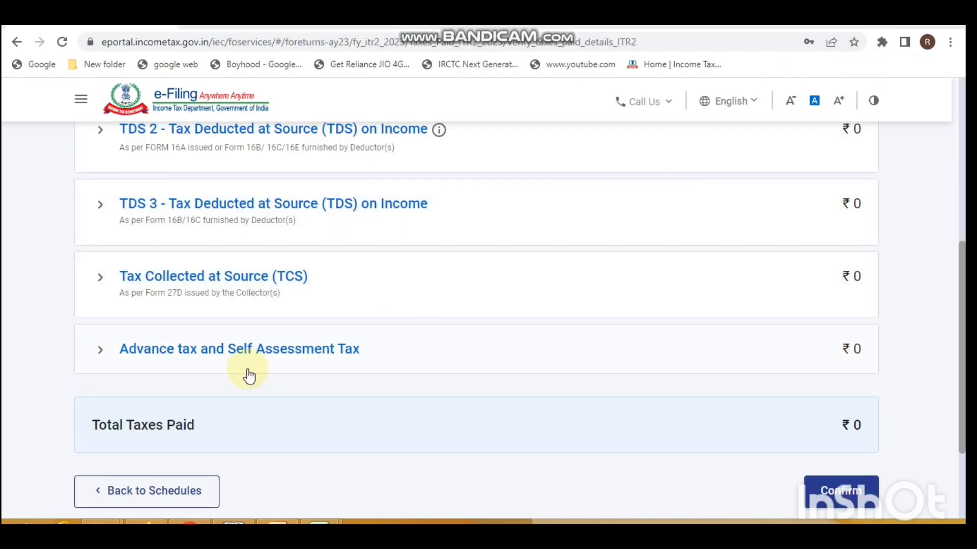
- Expand Advance tax and Self Assessment Tax in the Tax Paid schedule and open the form for adding payment details
{"action": "left_click", "coordinate": [220, 362]}
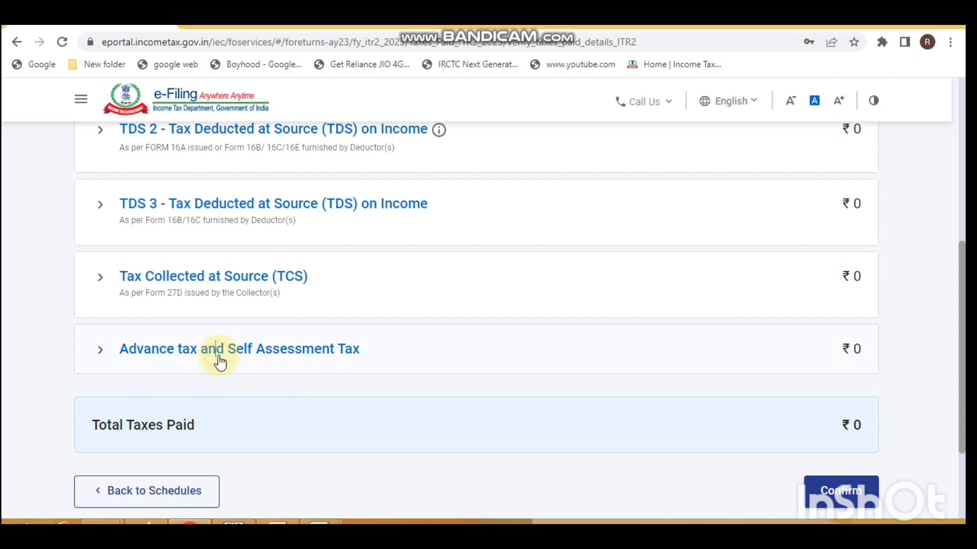
{"action": "left_click", "coordinate": [175, 409]}
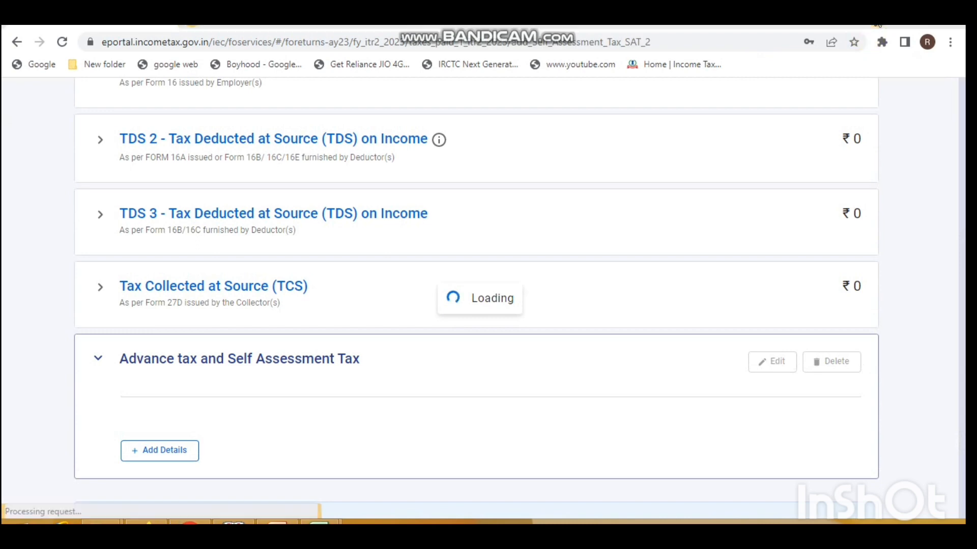
{"action": "left_click", "coordinate": [211, 247]}
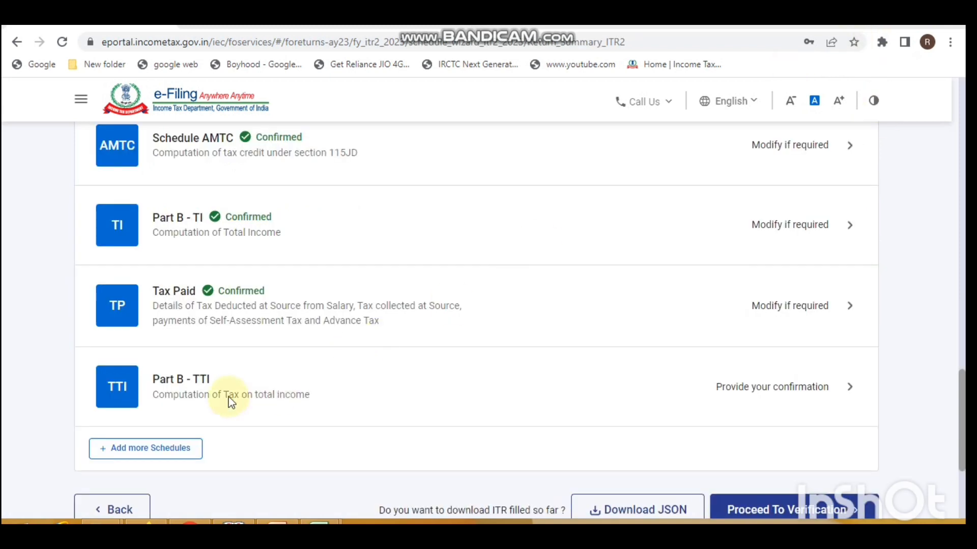
- Review the taxes paid and amount payable in Part B - TTI, and accept the declaration for submitting the return
{"action": "left_click", "coordinate": [263, 393]}
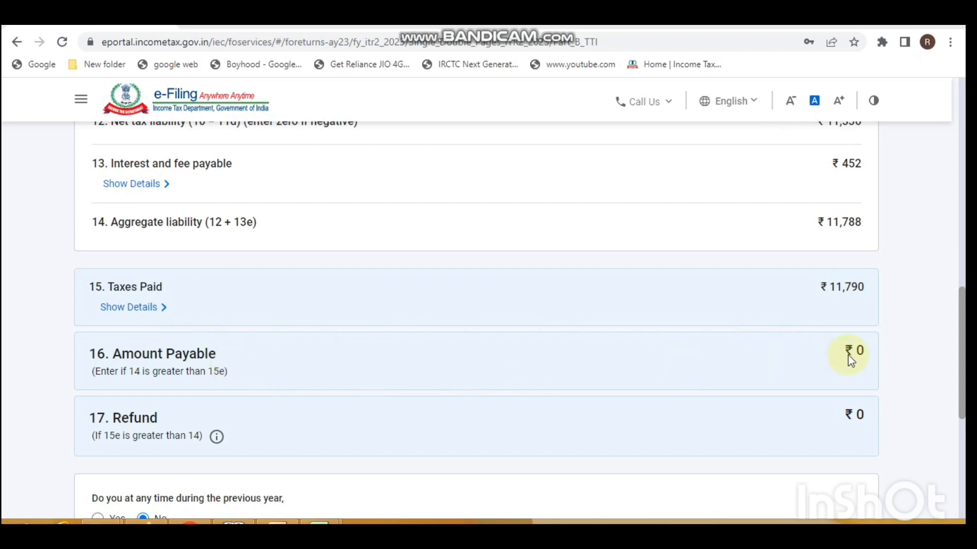
{"action": "scroll", "coordinate": [802, 277], "scroll_direction": "down", "scroll_amount": 5}
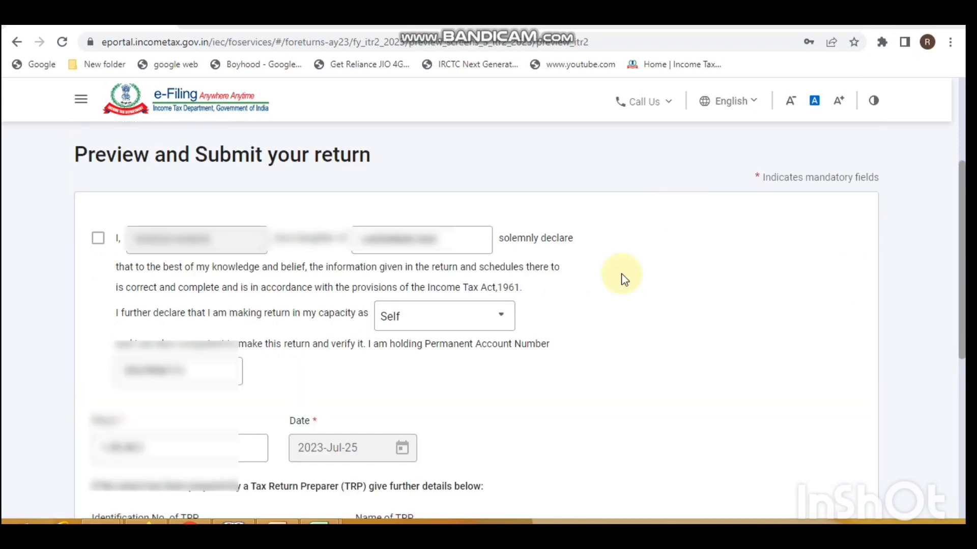
{"action": "left_click", "coordinate": [98, 239]}
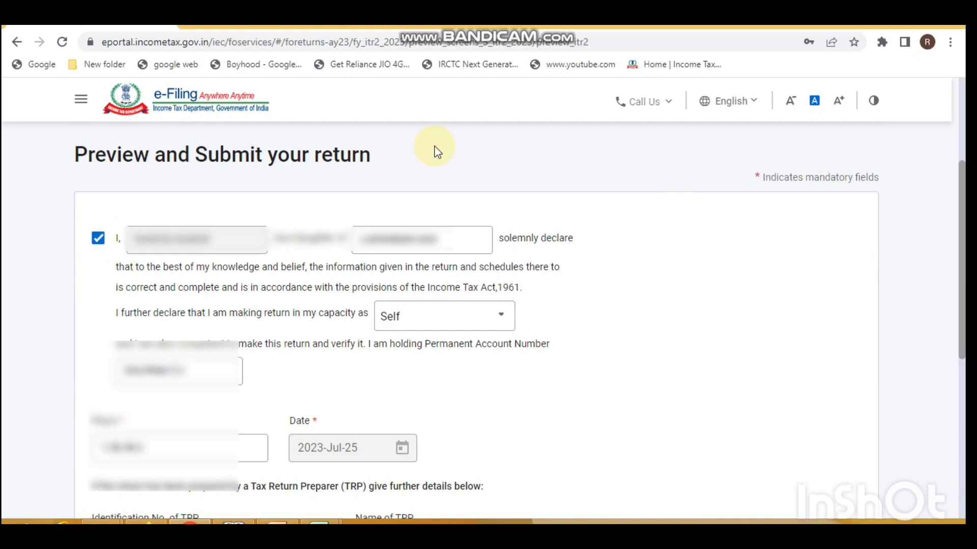
{"action": "scroll", "coordinate": [840, 104], "scroll_direction": "down", "scroll_amount": 5}
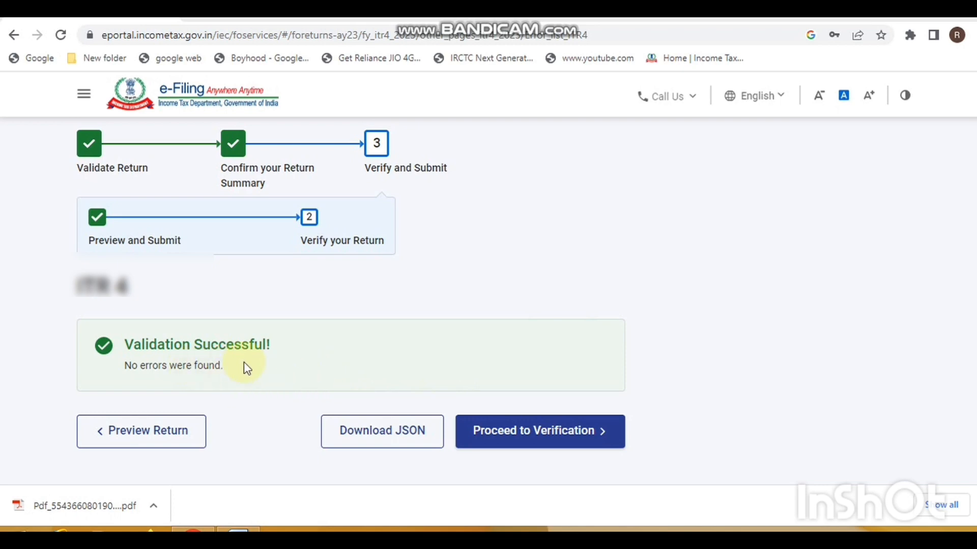
- Proceed to verification of the validated return, choose Verify via ITR-V and accept the 30-day verification notice
{"action": "left_click", "coordinate": [513, 433]}
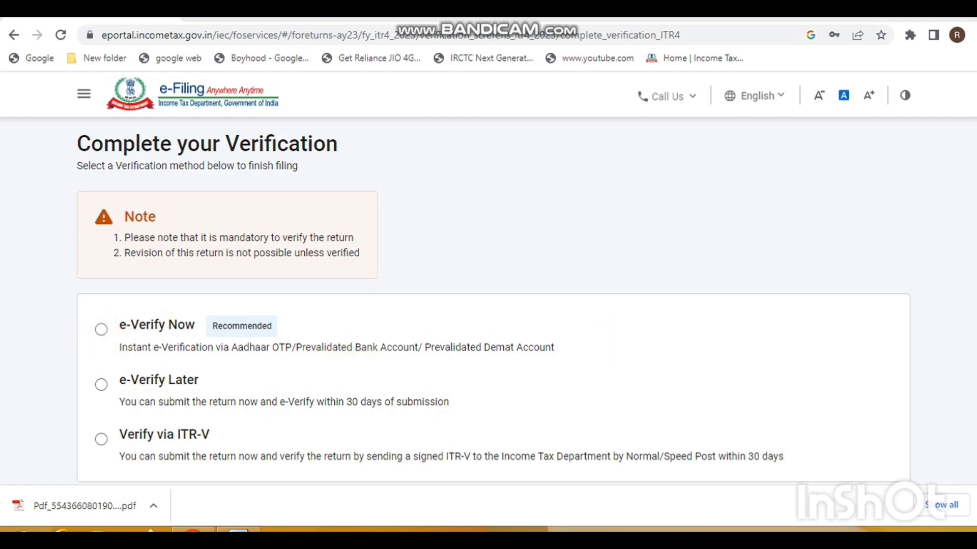
{"action": "scroll", "coordinate": [924, 266], "scroll_direction": "down", "scroll_amount": 2}
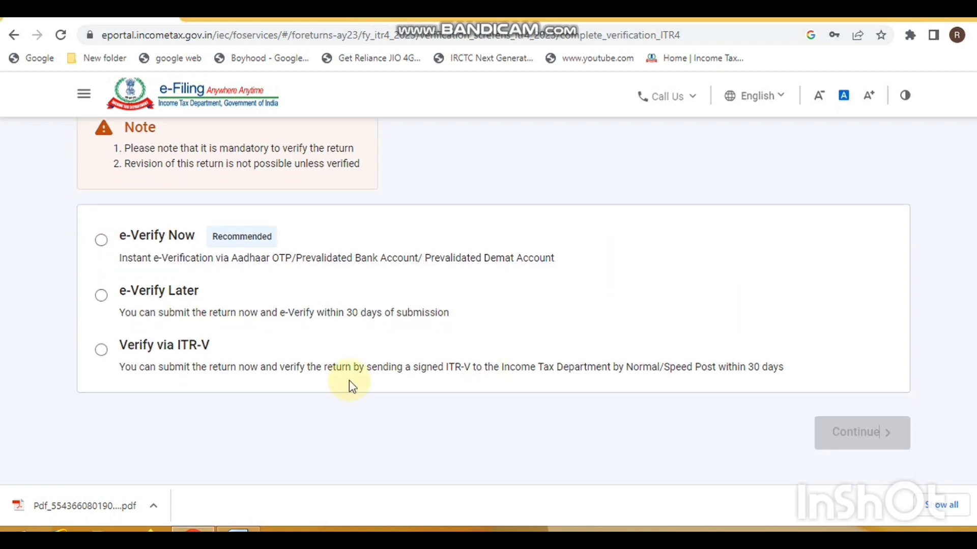
{"action": "left_click", "coordinate": [102, 351]}
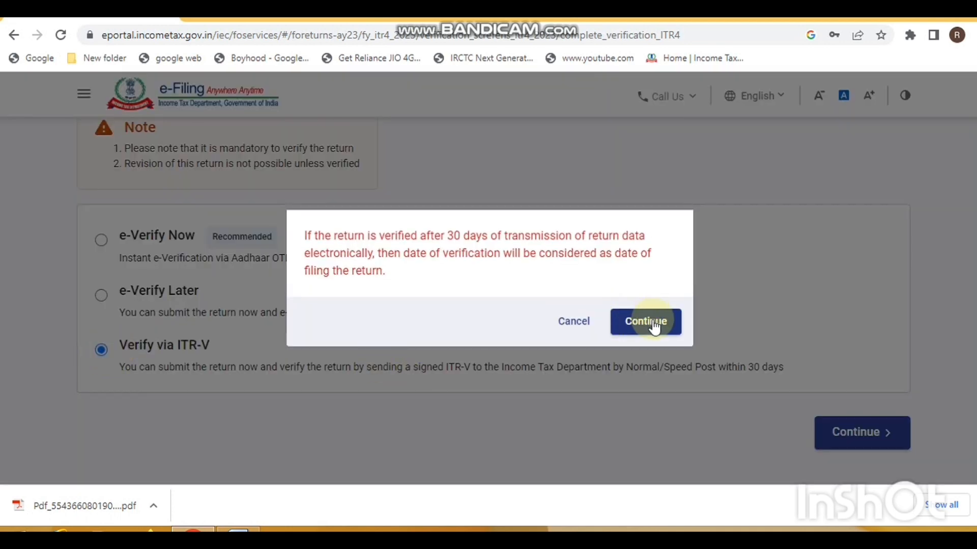
{"action": "left_click", "coordinate": [654, 324]}
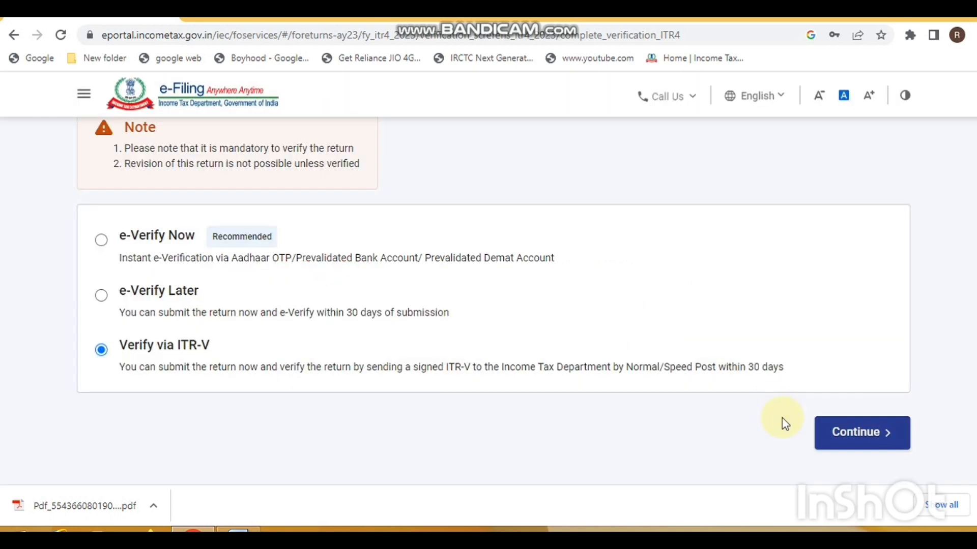